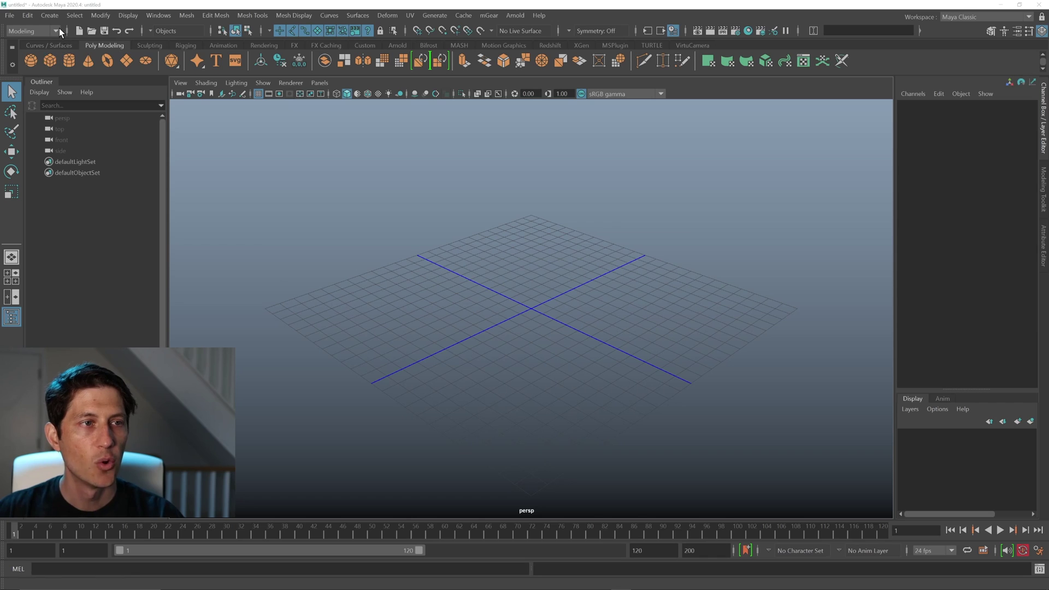
Step: Create a default polygon cube, pCube1, at the scene origin from Create > Polygon Primitives
{"action": "left_click", "coordinate": [51, 16]}
{"action": "mouse_move", "coordinate": [110, 55]}
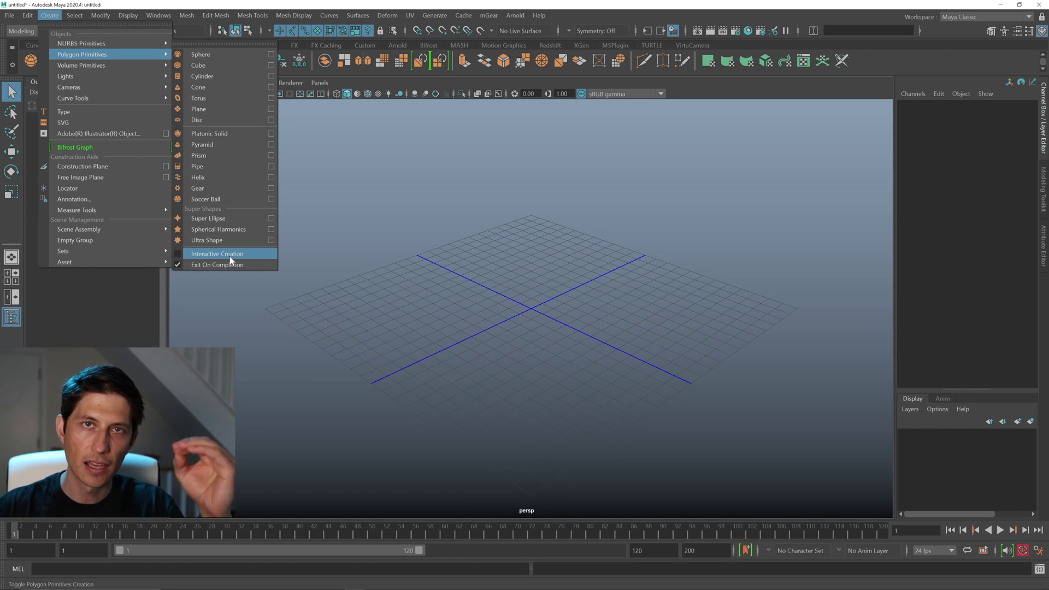
{"action": "left_click", "coordinate": [199, 67]}
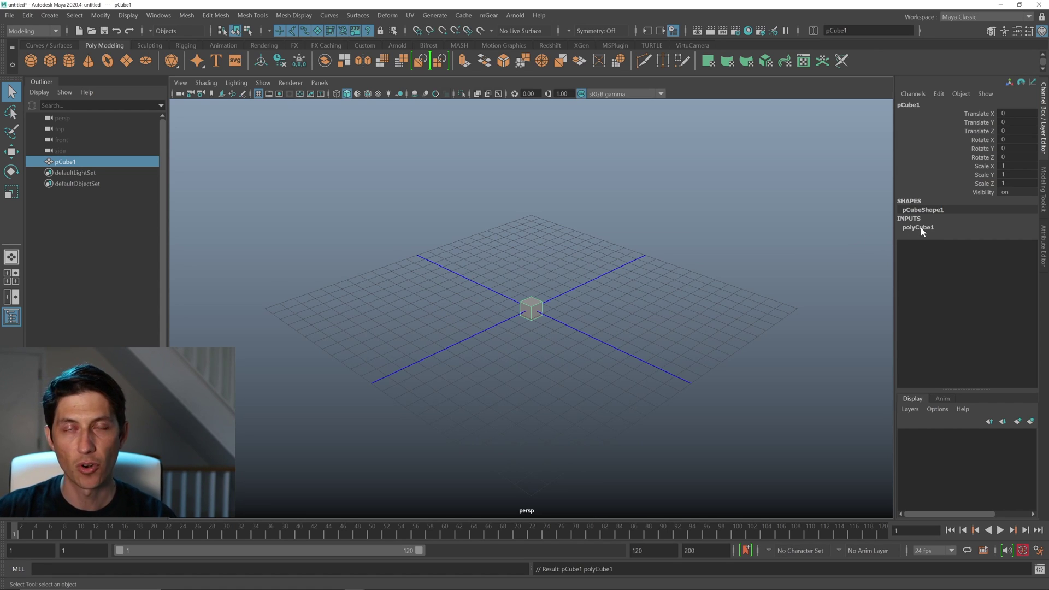
Step: Show the Channel Box and expand polyCube1 to reveal Width, Height, Depth and subdivisions
{"action": "left_click", "coordinate": [1045, 120]}
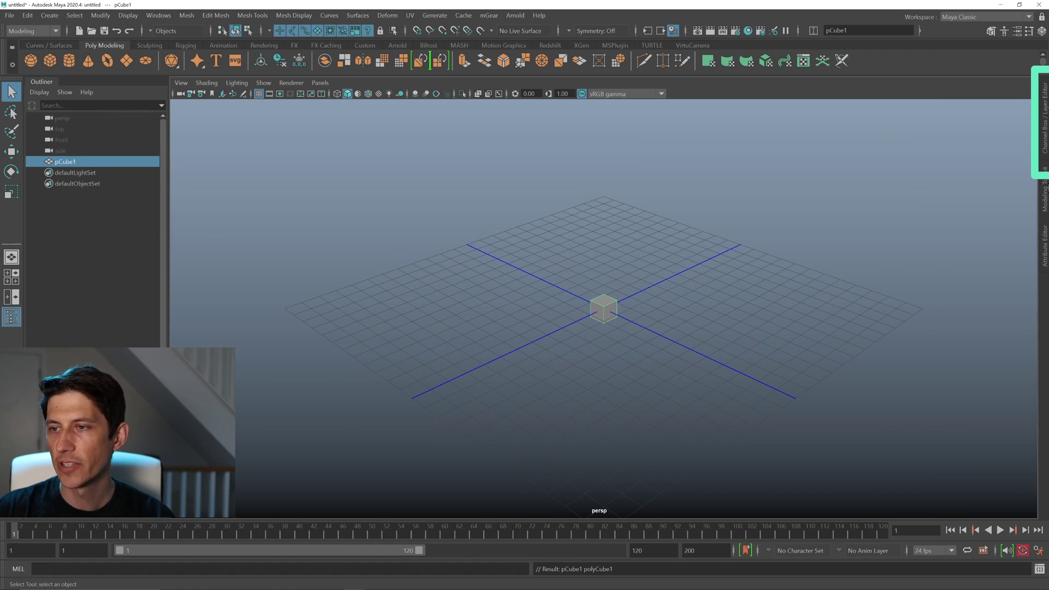
{"action": "left_click", "coordinate": [1046, 120]}
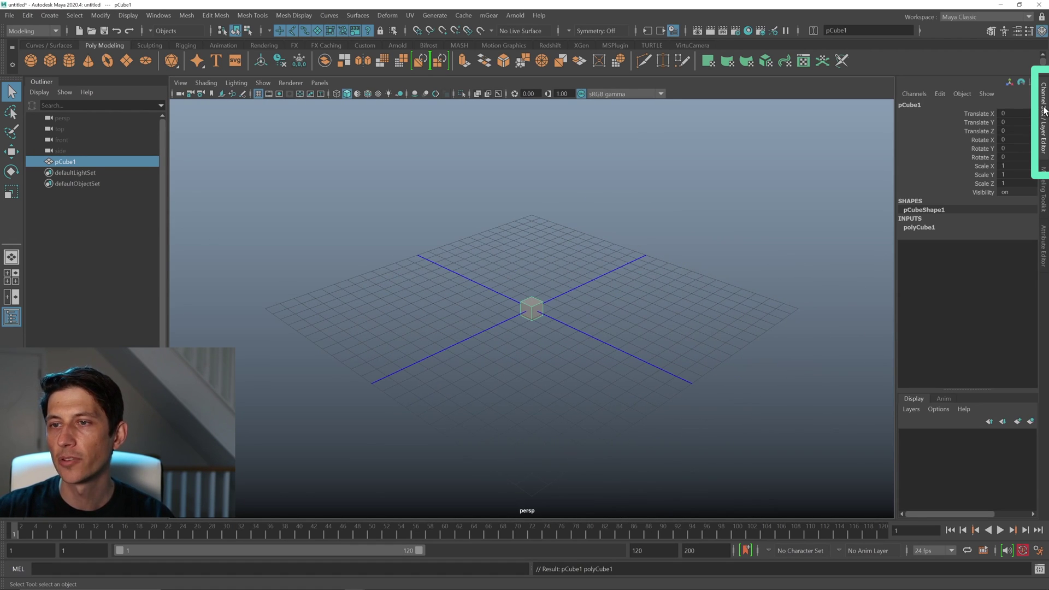
{"action": "left_click", "coordinate": [1042, 34]}
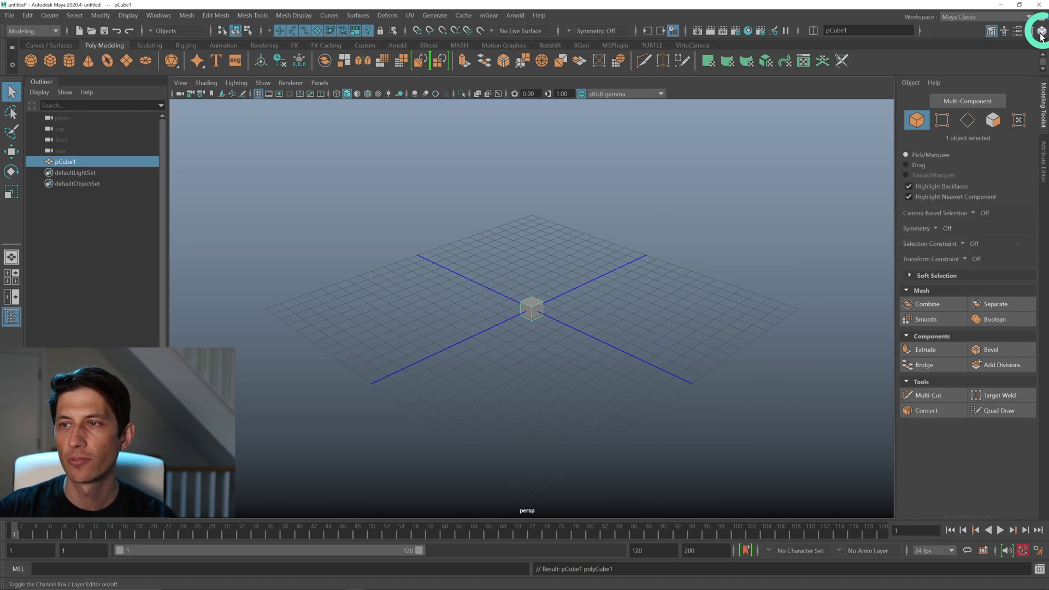
{"action": "left_click", "coordinate": [1041, 34]}
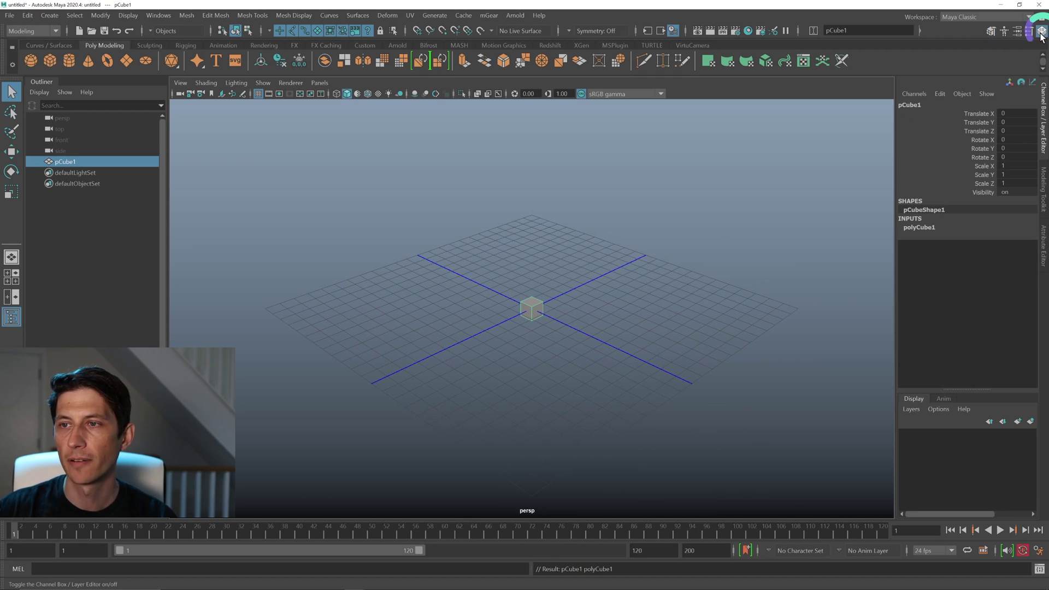
{"action": "left_click", "coordinate": [920, 227]}
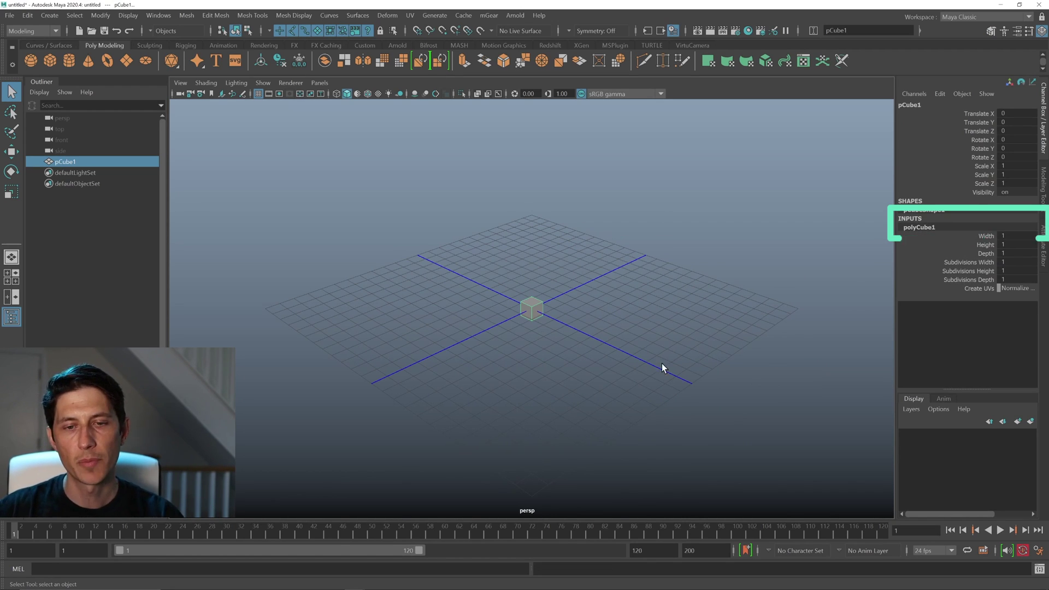
Step: Set the cube's Height to 10 and Subdivisions Height to 50
{"action": "left_click", "coordinate": [984, 246]}
{"action": "left_click", "coordinate": [1017, 245]}
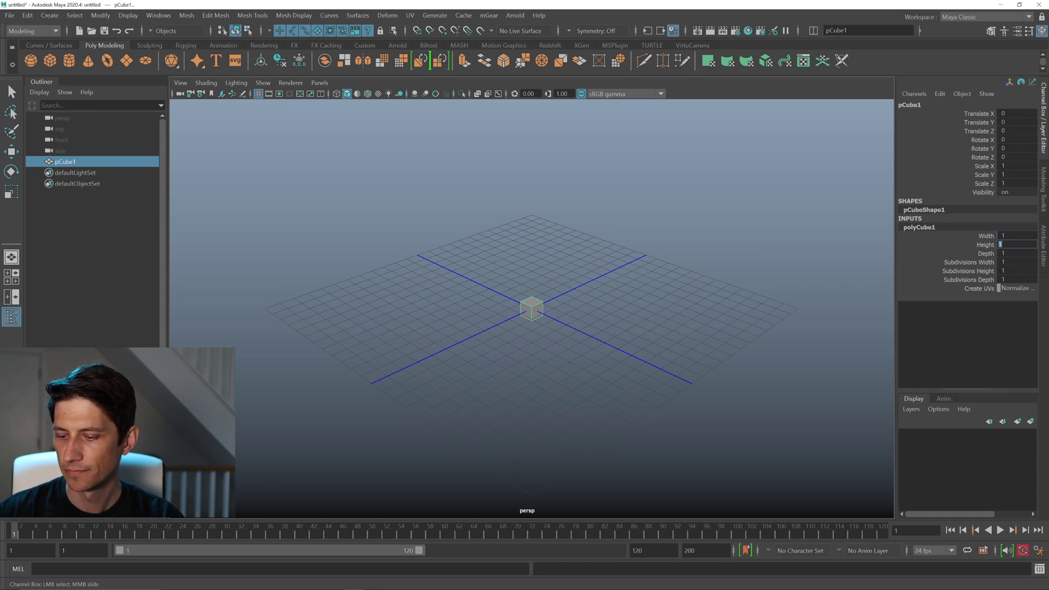
{"action": "type", "text": "10"}
{"action": "key", "text": "Return"}
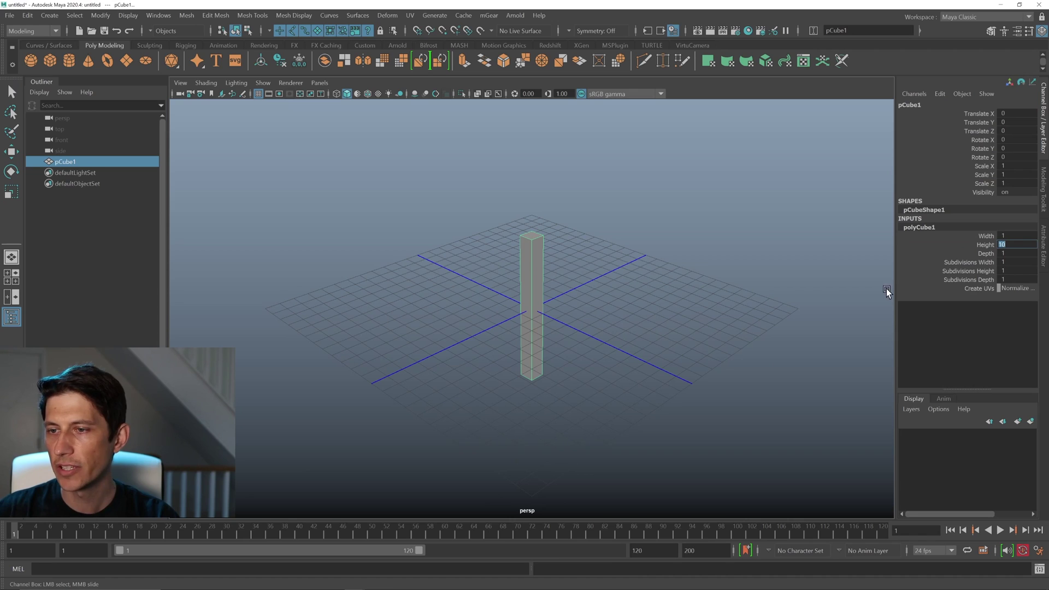
{"action": "left_click", "coordinate": [1016, 270]}
{"action": "left_click", "coordinate": [1016, 269]}
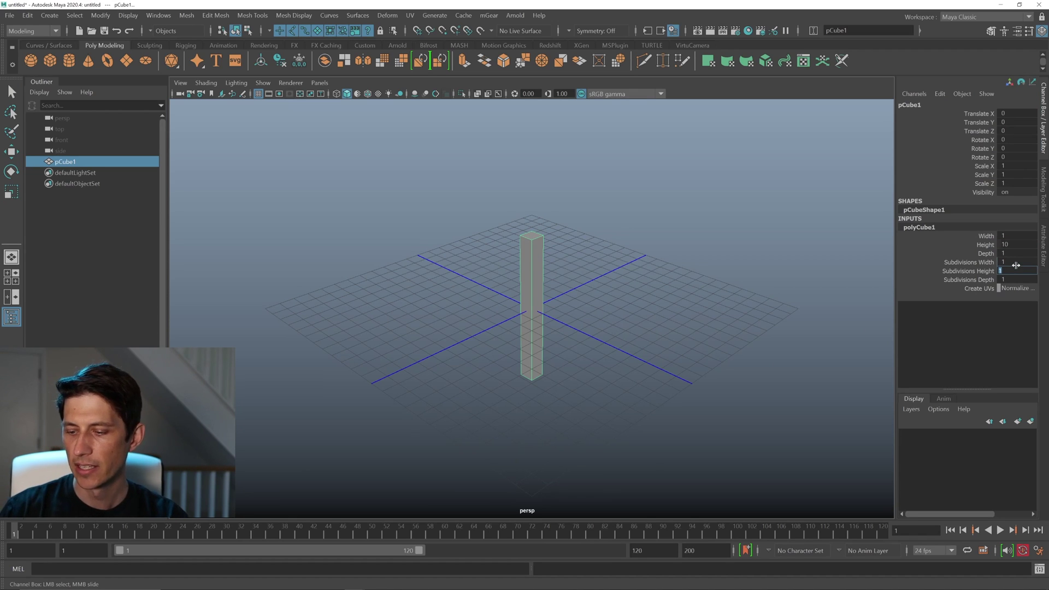
{"action": "type", "text": "50"}
{"action": "key", "text": "Return"}
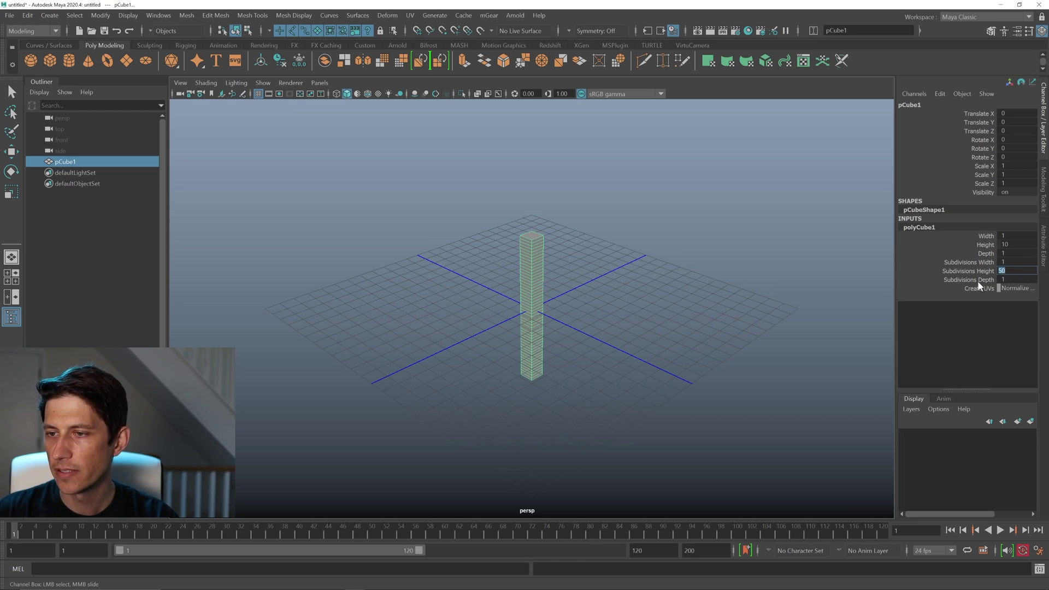
Step: Set Subdivisions Width and Subdivisions Depth to 2 each
{"action": "left_click", "coordinate": [1016, 261]}
{"action": "type", "text": "2"}
{"action": "key", "text": "Return"}
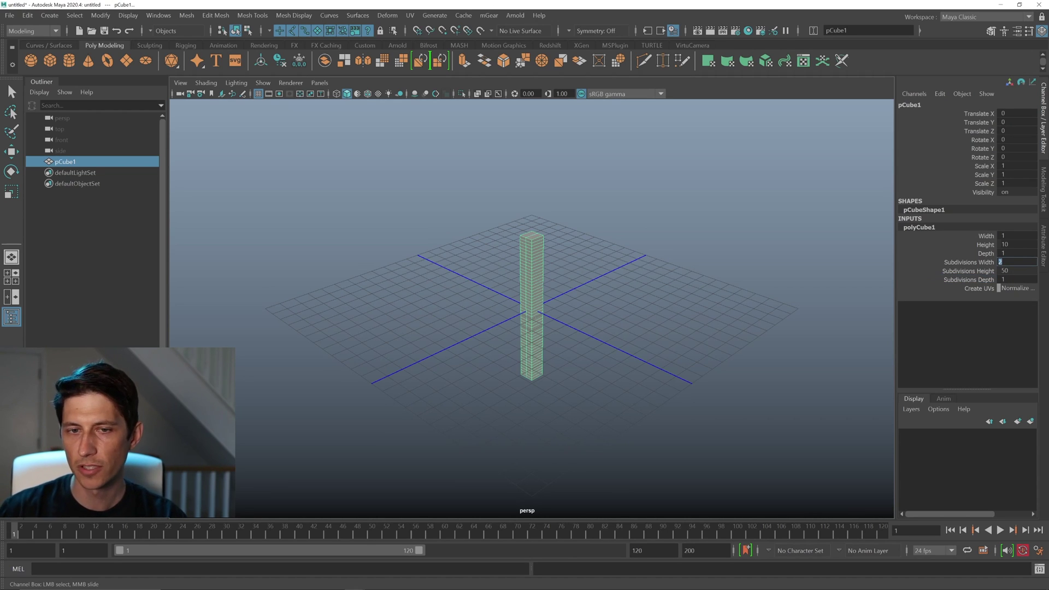
{"action": "left_click", "coordinate": [1017, 279]}
{"action": "type", "text": "2"}
{"action": "key", "text": "Return"}
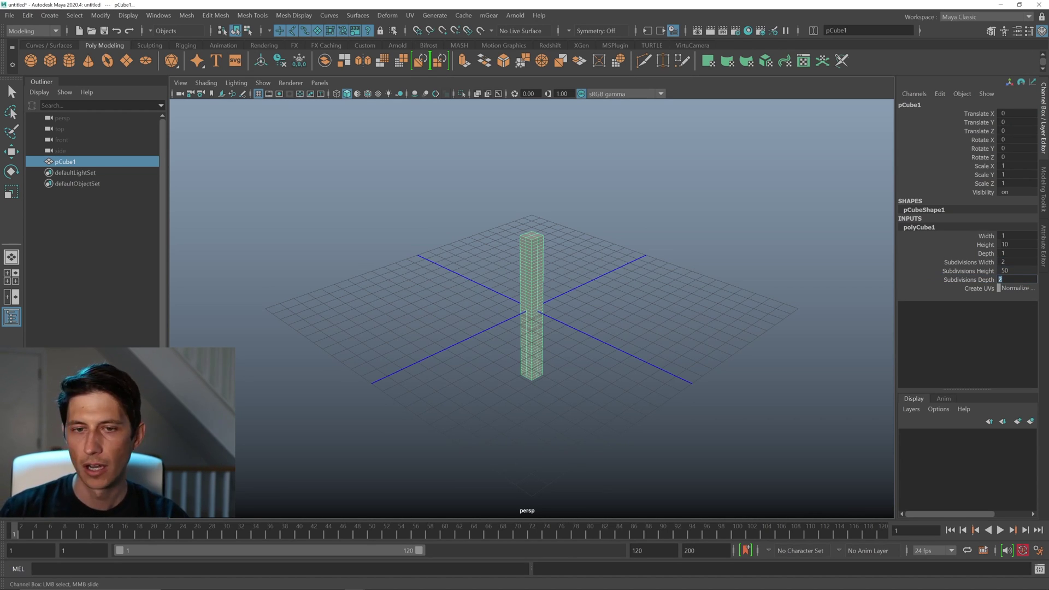
{"action": "left_click_drag", "start_coordinate": [536, 318], "coordinate": [557, 323], "text": "alt"}
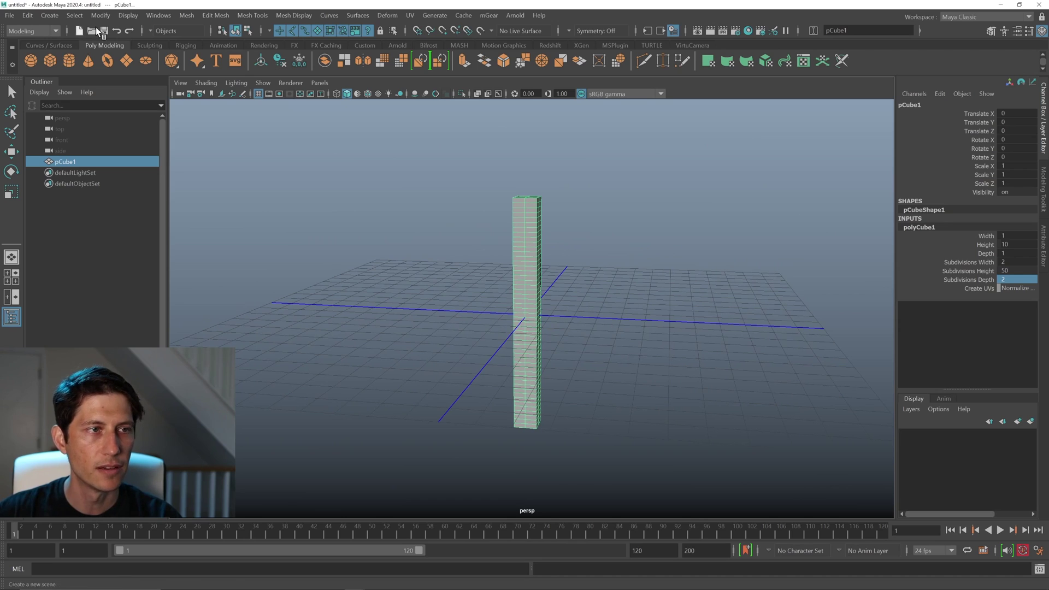
Step: Tear off the Deform > Nonlinear menu as a floating window and move it aside
{"action": "left_click", "coordinate": [49, 34]}
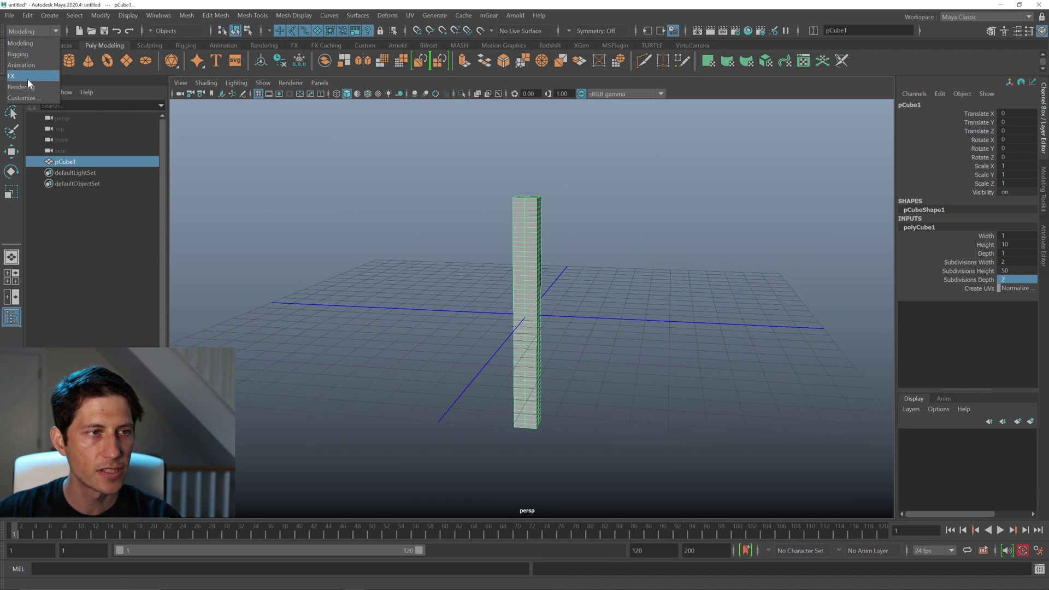
{"action": "left_click", "coordinate": [40, 31]}
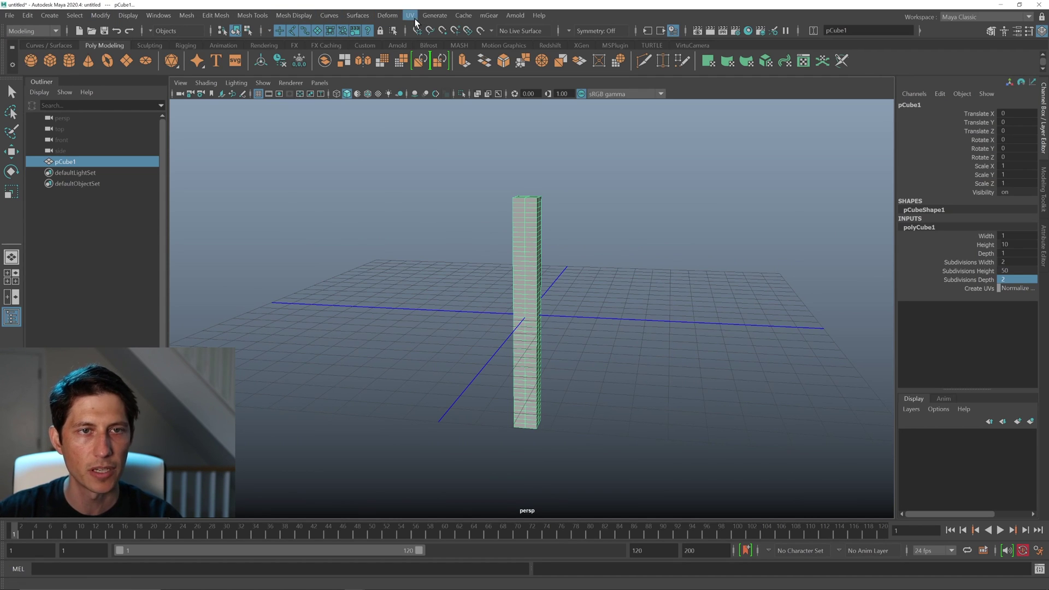
{"action": "left_click", "coordinate": [388, 16]}
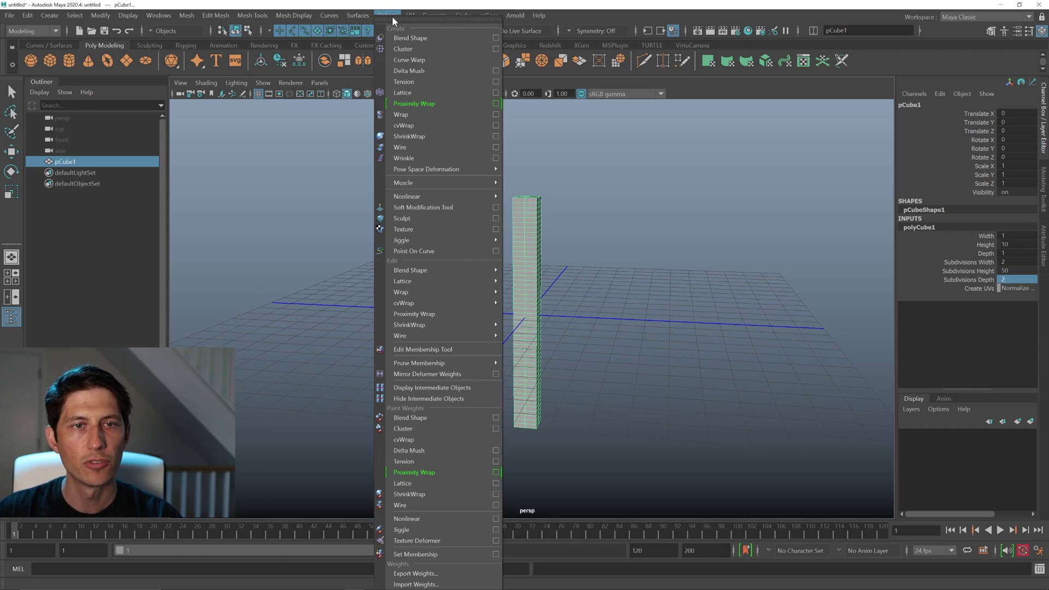
{"action": "mouse_move", "coordinate": [450, 198]}
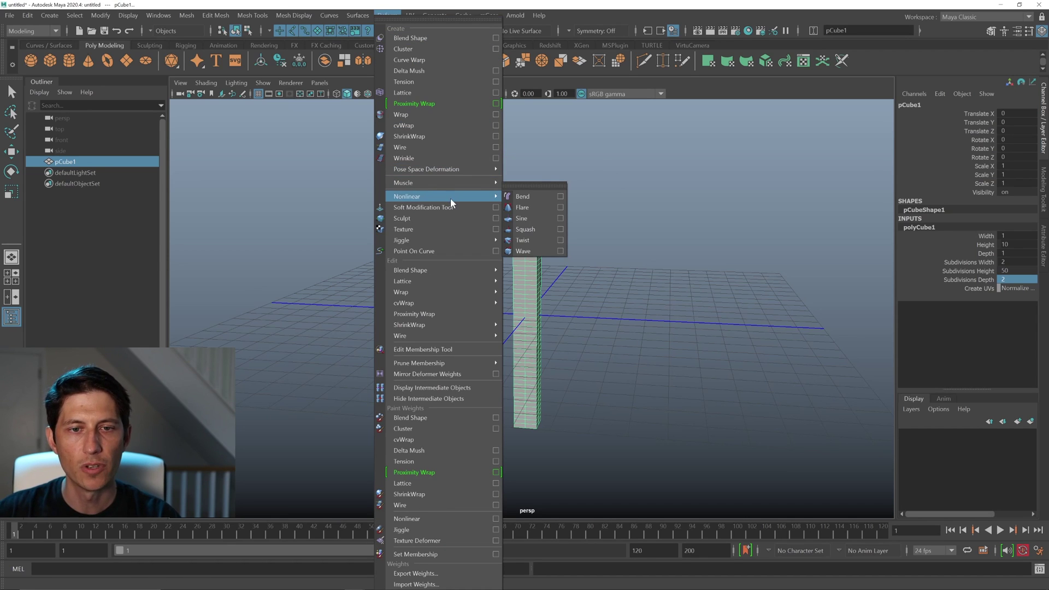
{"action": "left_click", "coordinate": [550, 186]}
{"action": "left_click_drag", "start_coordinate": [551, 180], "coordinate": [255, 127]}
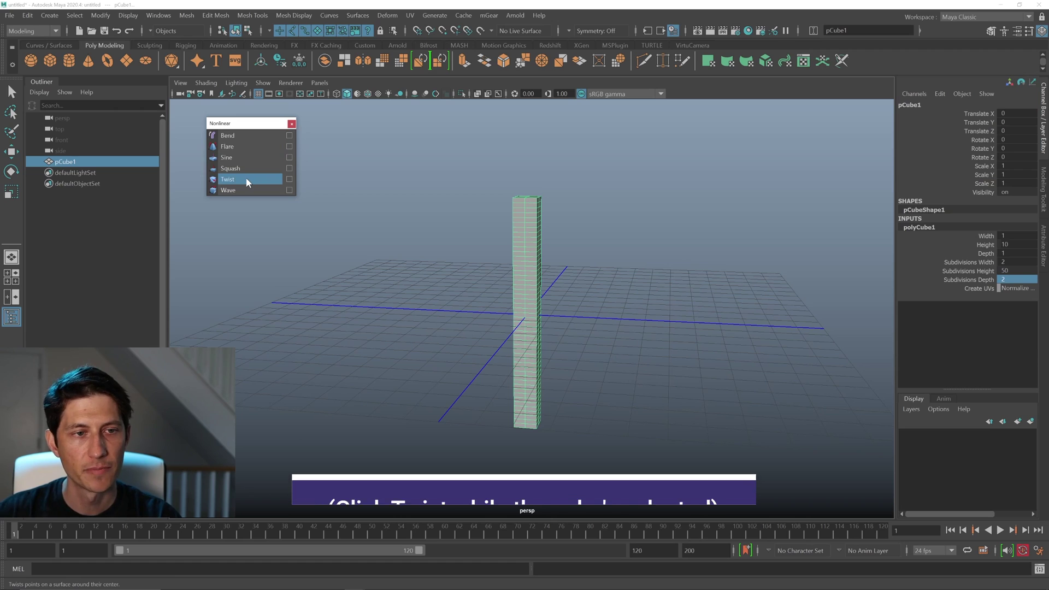
Step: Add a Twist deformer, then a Bend deformer to pCube1, and show bend1's attributes
{"action": "left_click", "coordinate": [230, 179]}
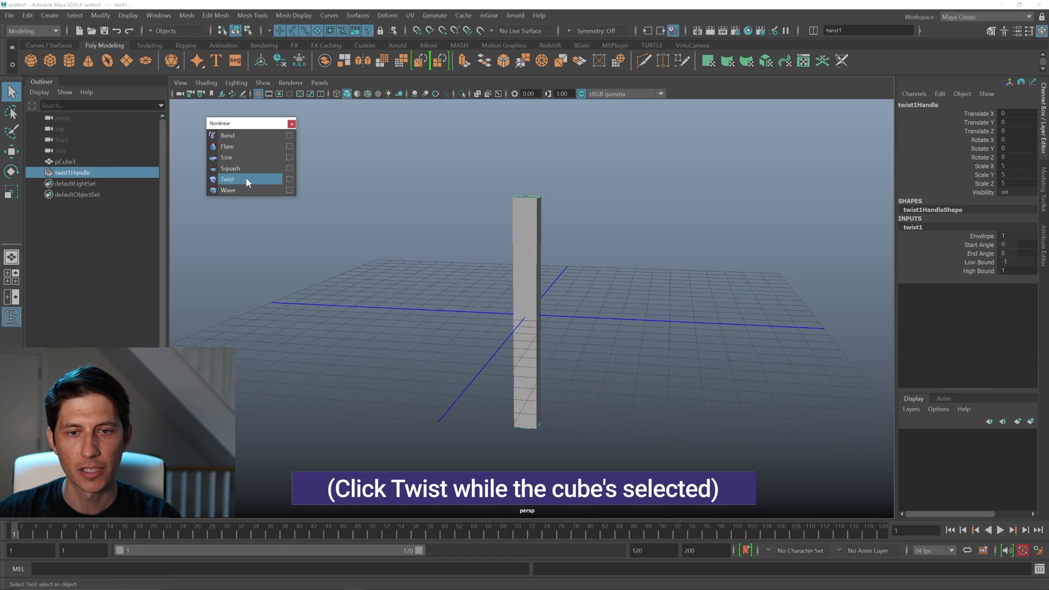
{"action": "left_click", "coordinate": [518, 219]}
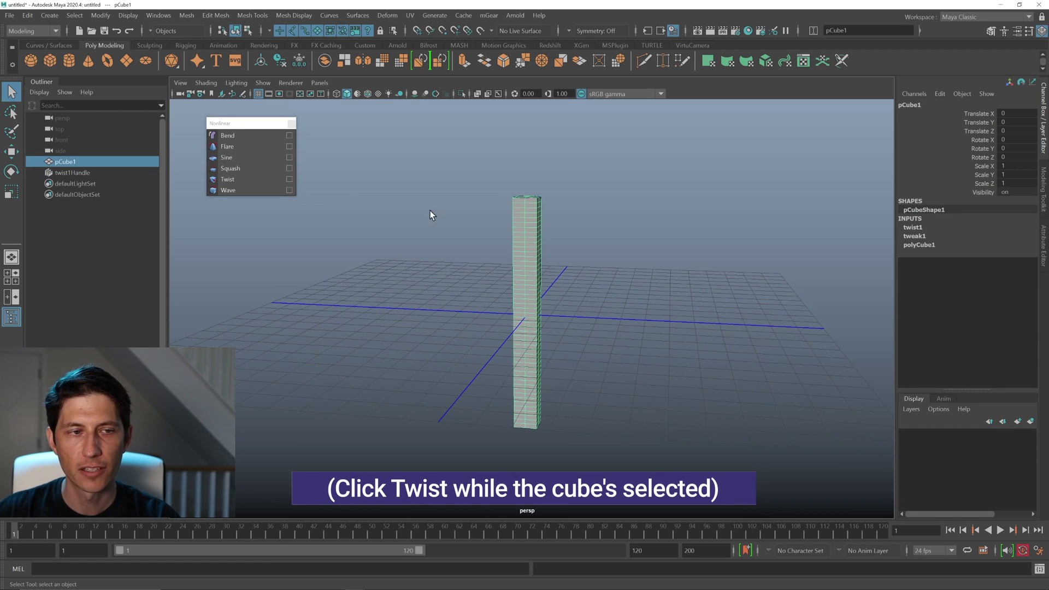
{"action": "left_click", "coordinate": [237, 136]}
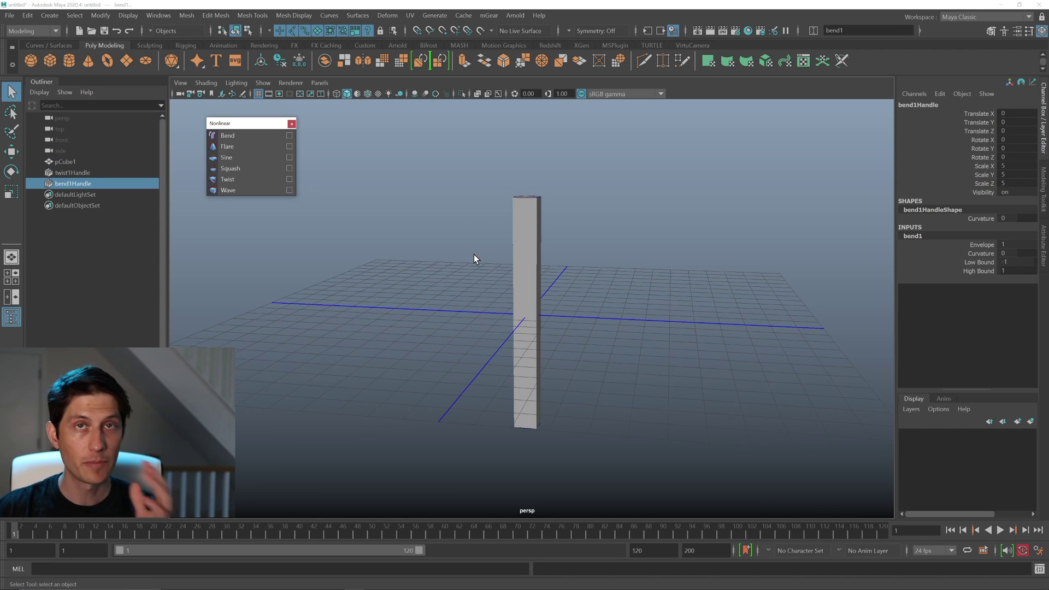
{"action": "left_click", "coordinate": [84, 176]}
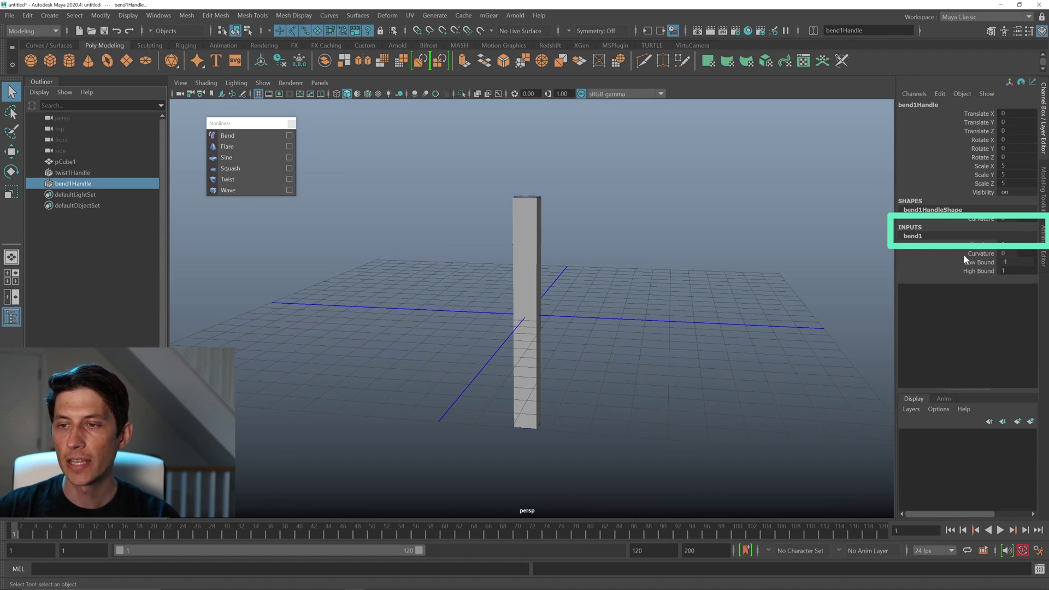
Step: Set bend1 Curvature to 180 so the column curls into a closed ring
{"action": "left_click", "coordinate": [969, 255]}
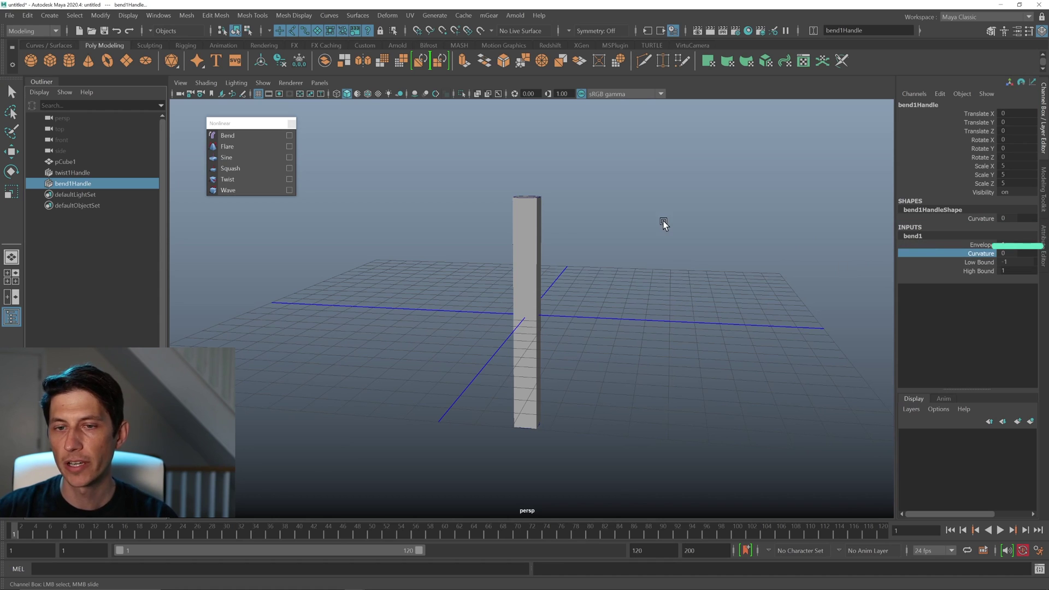
{"action": "middle_click_drag", "start_coordinate": [652, 218], "coordinate": [697, 220]}
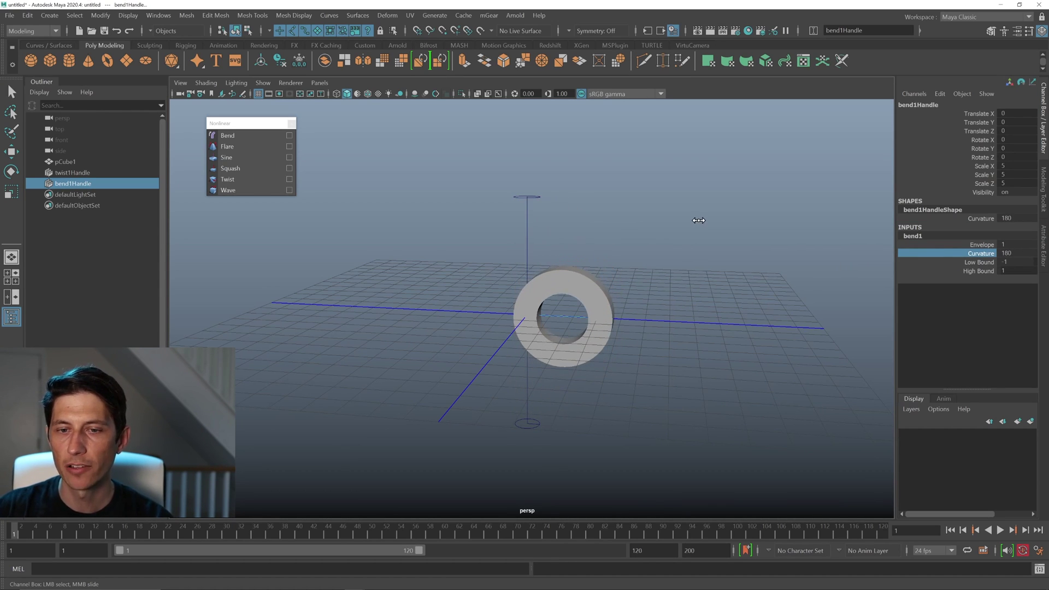
{"action": "double_click", "coordinate": [1017, 253]}
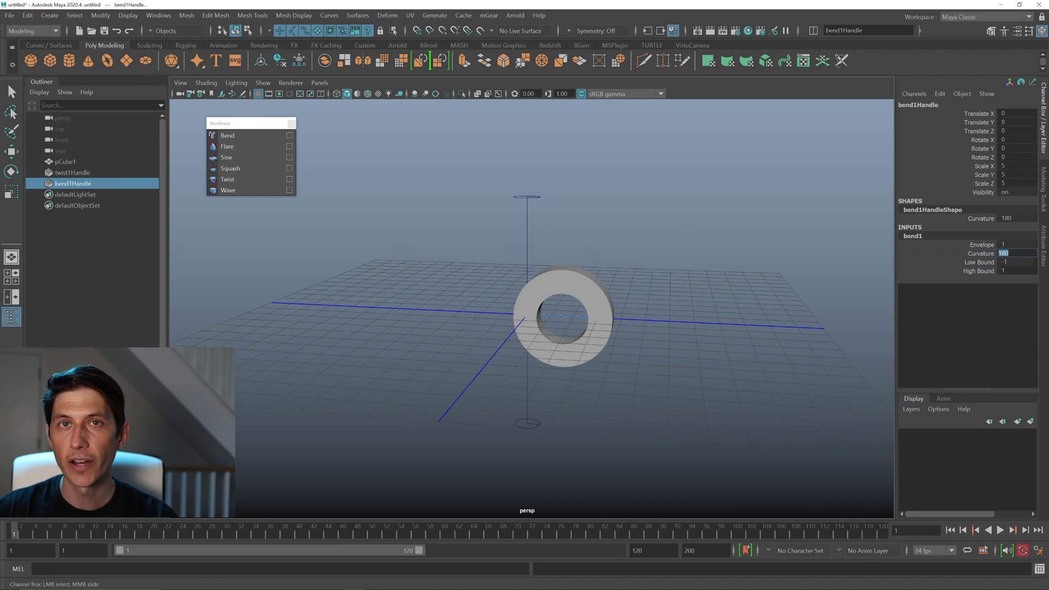
{"action": "left_click", "coordinate": [982, 255]}
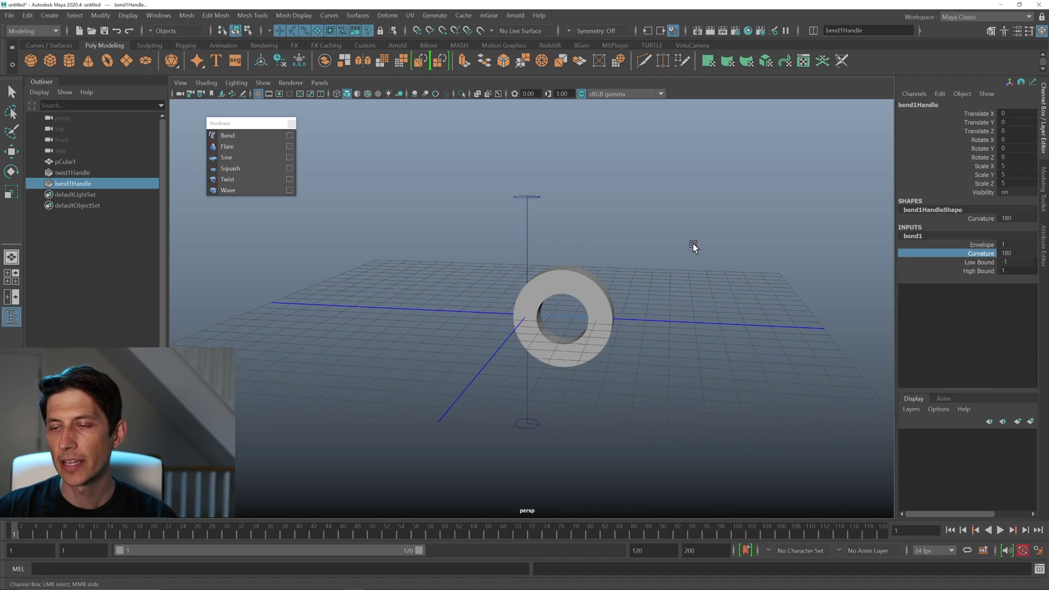
{"action": "middle_click_drag", "start_coordinate": [580, 223], "coordinate": [704, 229]}
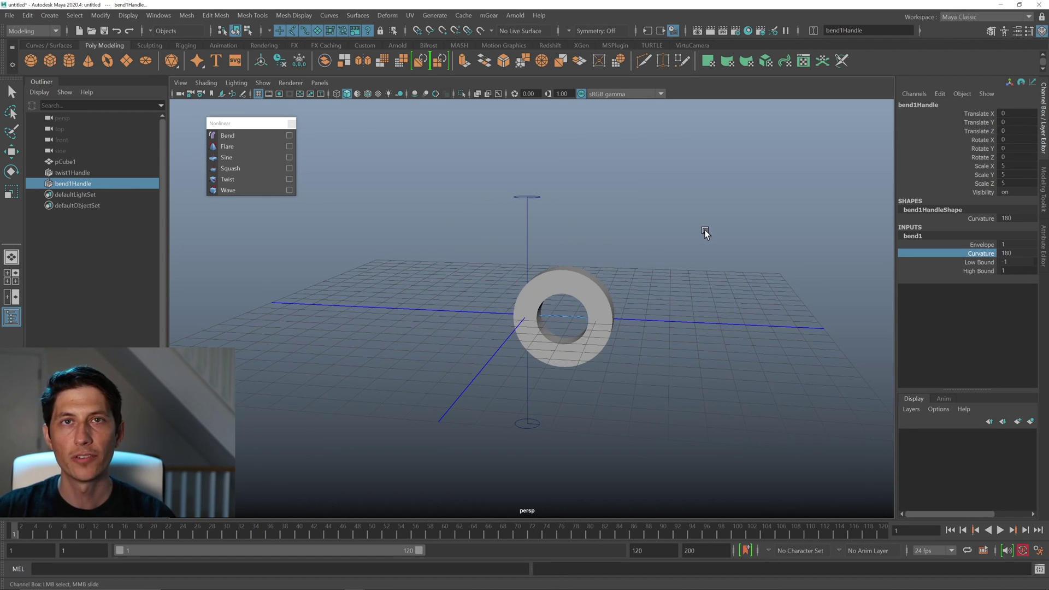
{"action": "right_click_drag", "start_coordinate": [614, 352], "coordinate": [517, 288], "text": "alt"}
Step: Select twist1Handle and set twist1 Start Angle to 90, giving the ring a half twist
{"action": "key", "text": "q"}
{"action": "left_click", "coordinate": [83, 173]}
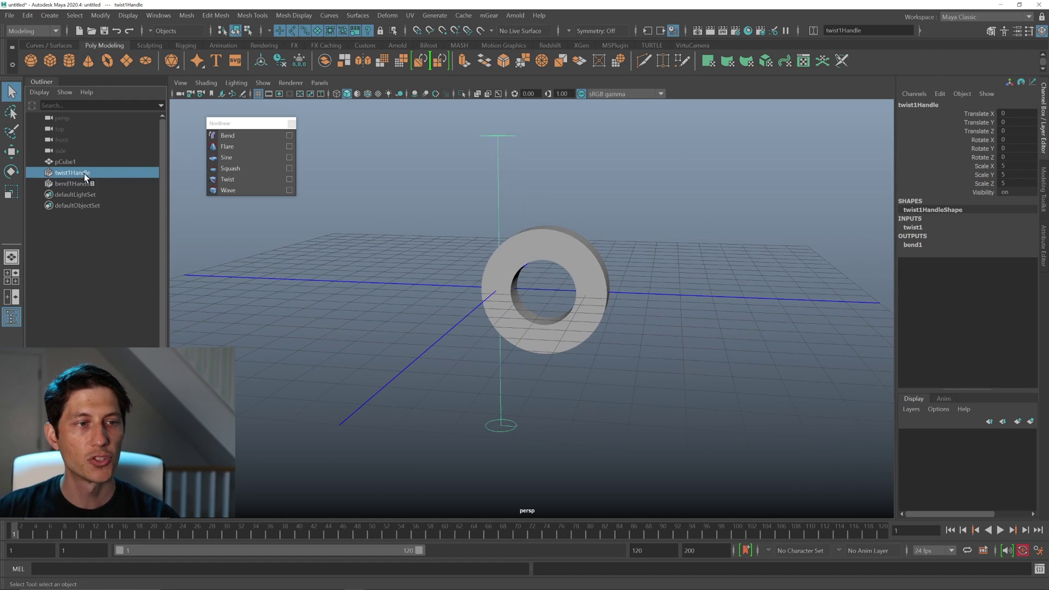
{"action": "left_click", "coordinate": [917, 228]}
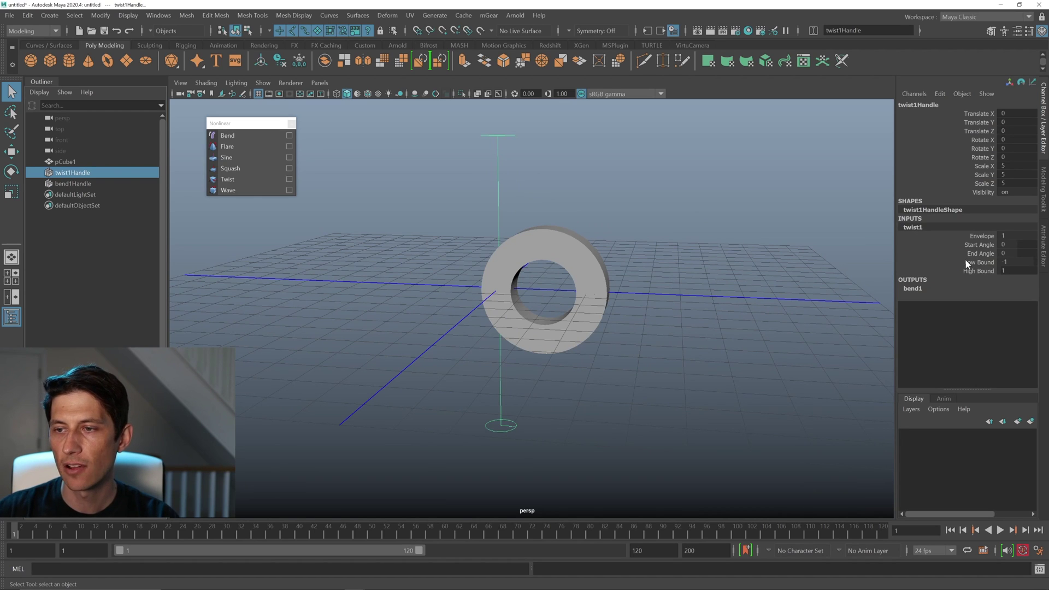
{"action": "left_click", "coordinate": [979, 245]}
{"action": "middle_click_drag", "start_coordinate": [686, 269], "coordinate": [708, 264]}
{"action": "scroll", "coordinate": [642, 298], "scroll_direction": "up", "scroll_amount": 3}
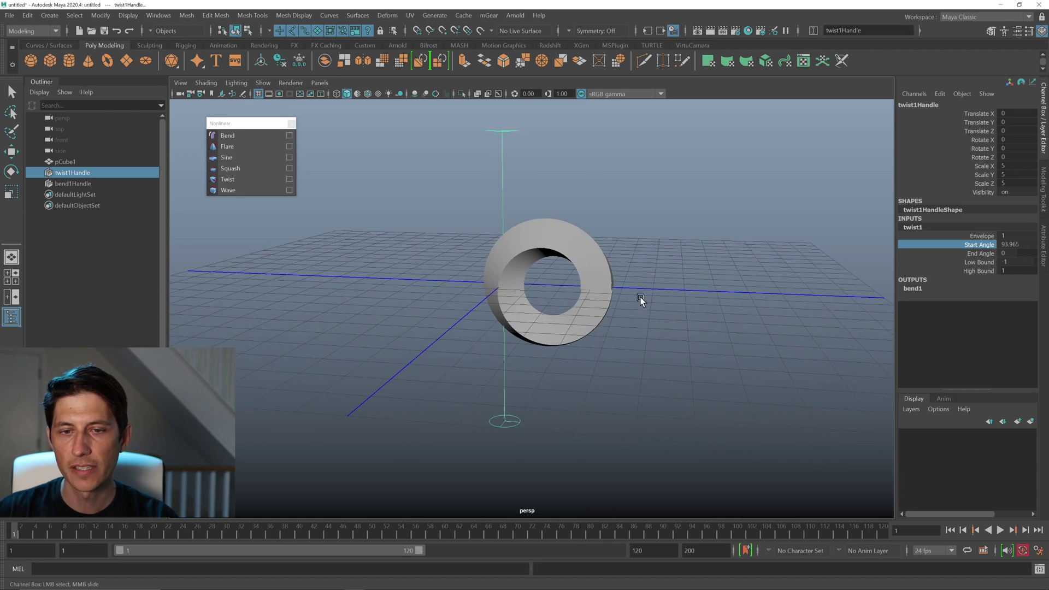
{"action": "mouse_move", "coordinate": [686, 312]}
{"action": "left_mouse_down", "text": "alt"}
{"action": "mouse_move", "coordinate": [675, 325]}
{"action": "mouse_move", "coordinate": [651, 303]}
{"action": "mouse_move", "coordinate": [683, 328]}
{"action": "left_mouse_up", "text": "alt"}
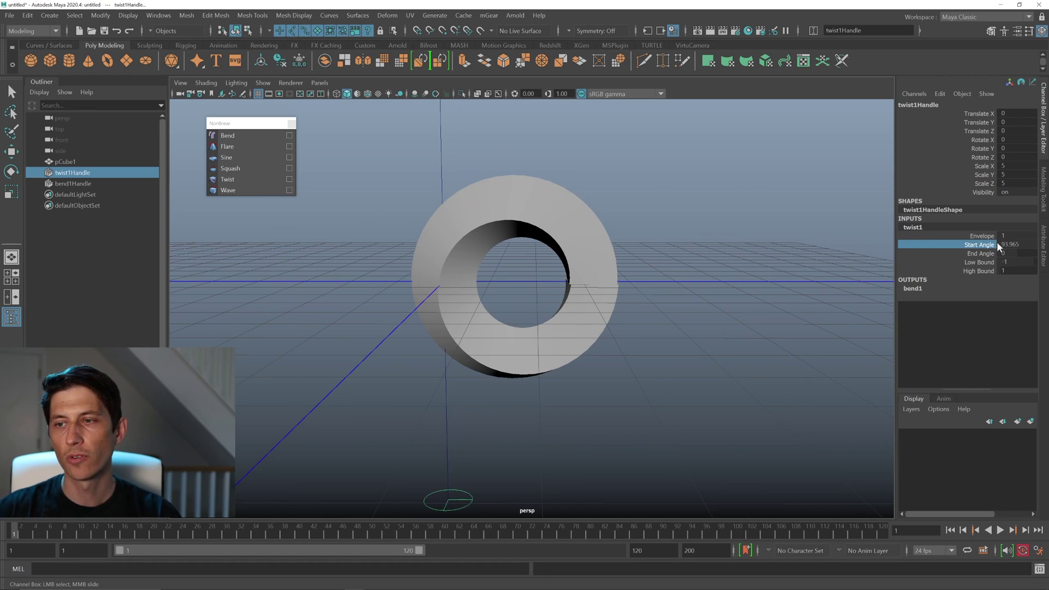
{"action": "left_click", "coordinate": [1015, 244]}
{"action": "type", "text": "90"}
{"action": "key", "text": "Return"}
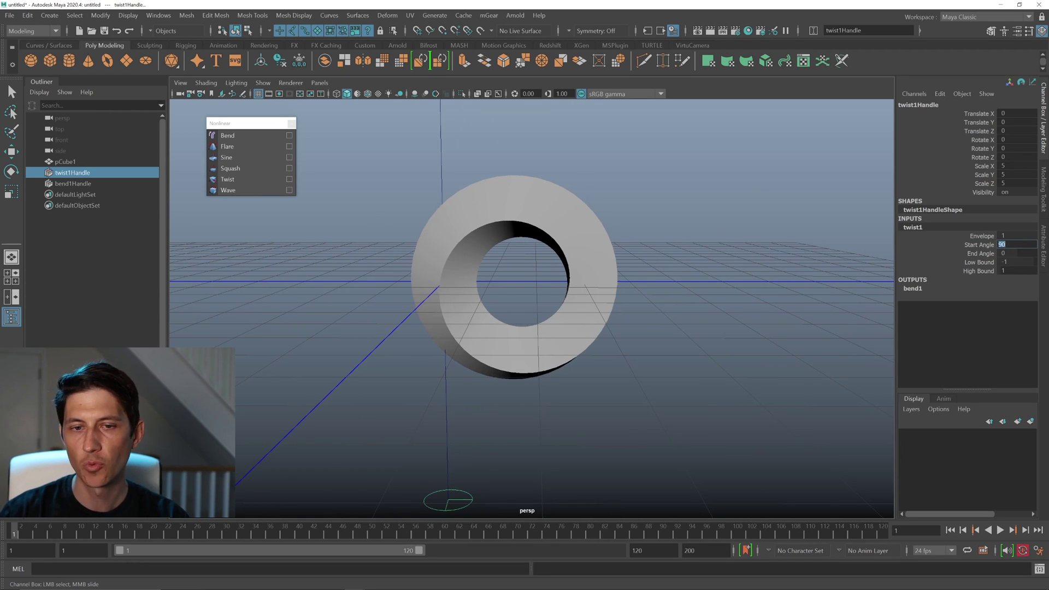
{"action": "left_click_drag", "start_coordinate": [738, 305], "coordinate": [636, 358], "text": "alt"}
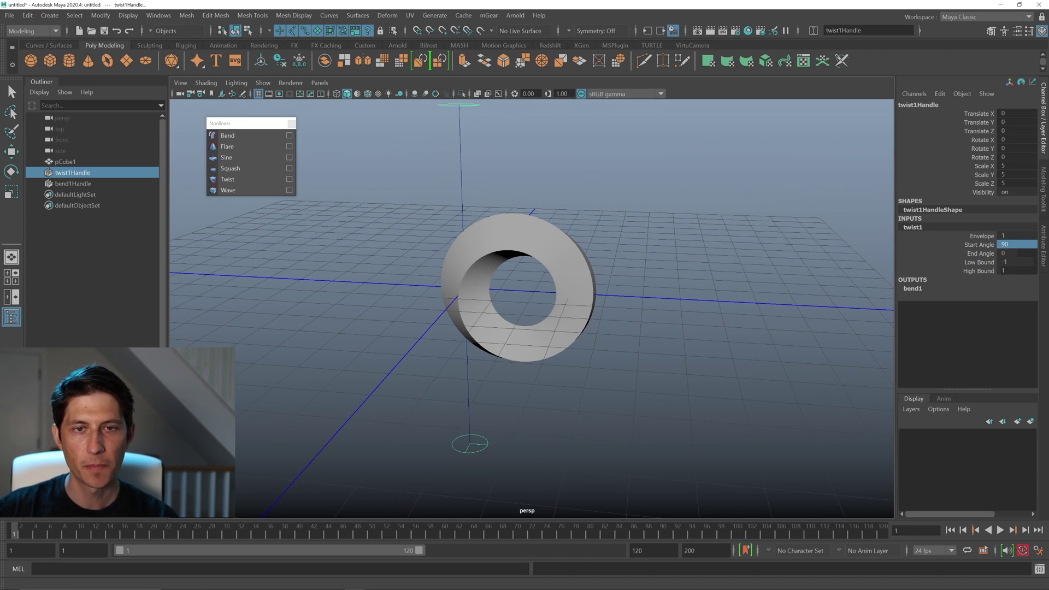
Step: Hide the viewport grid, enable multisample anti-aliasing, and select the pCube1 ring mesh
{"action": "left_click", "coordinate": [258, 94]}
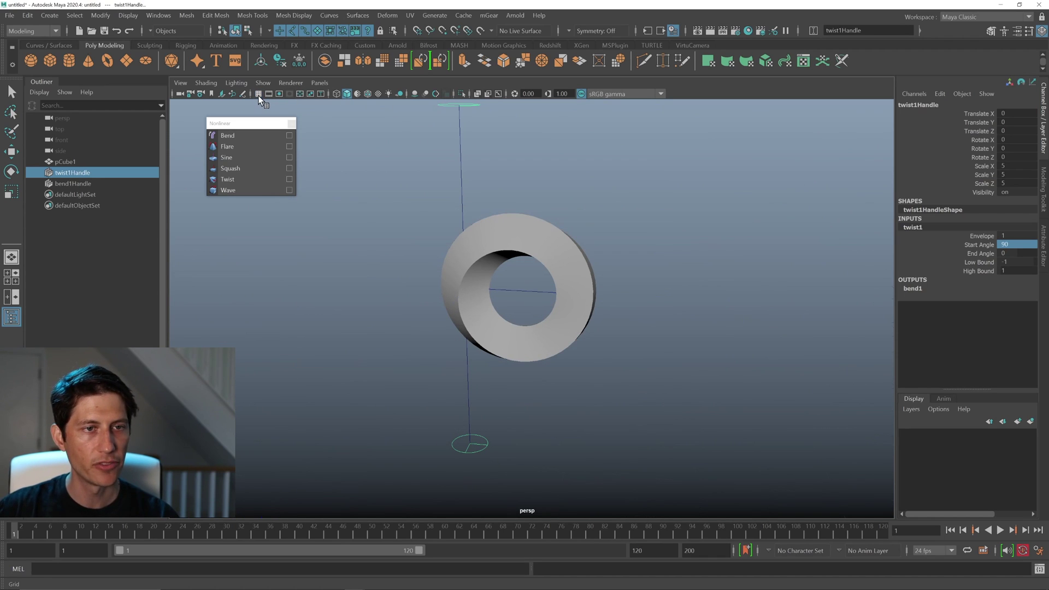
{"action": "left_click", "coordinate": [258, 94]}
{"action": "left_click", "coordinate": [259, 94]}
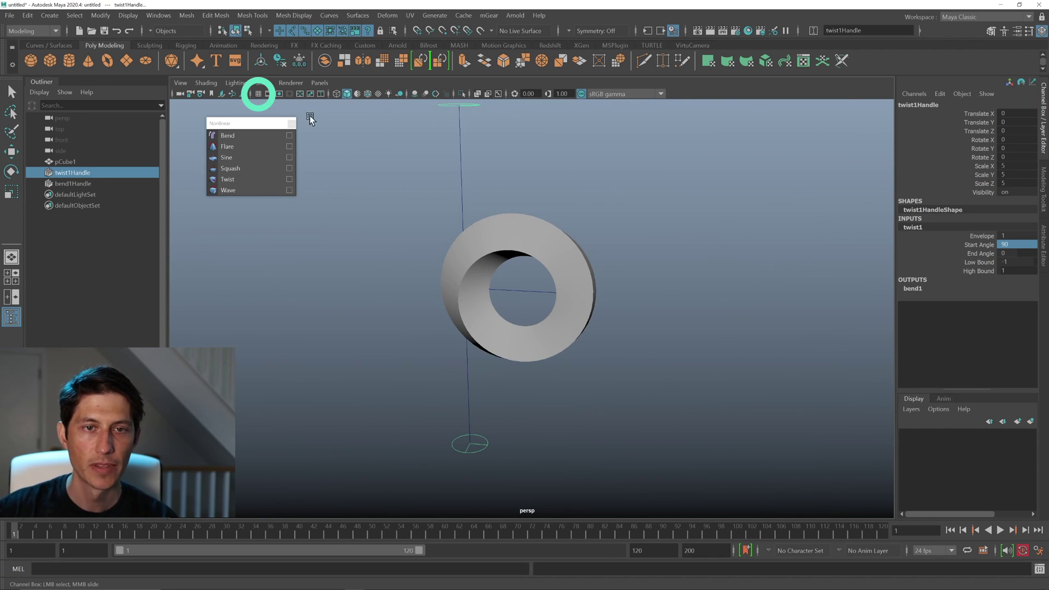
{"action": "left_click", "coordinate": [435, 94]}
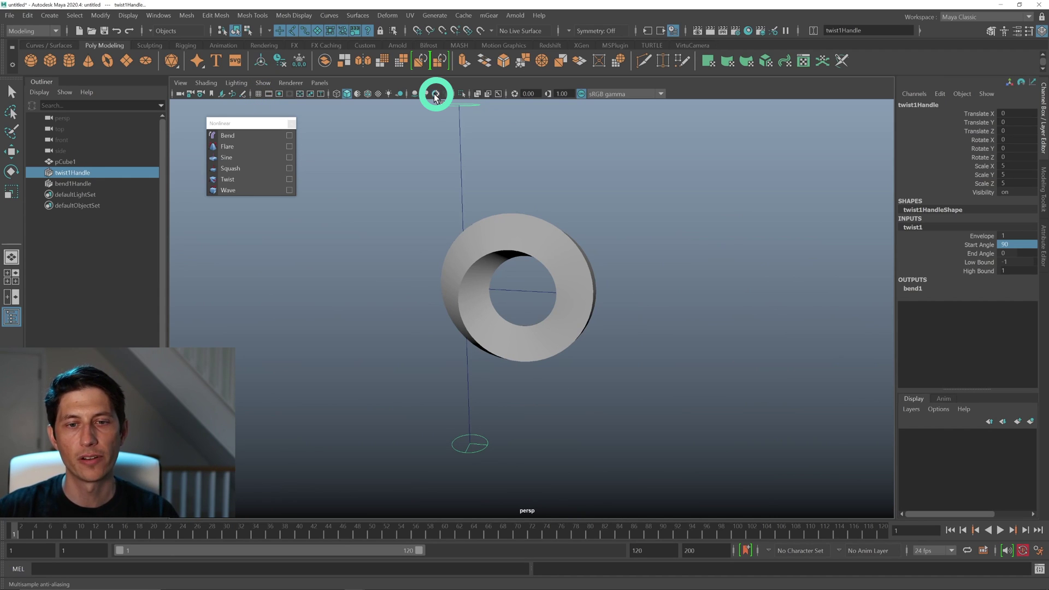
{"action": "left_click_drag", "start_coordinate": [578, 349], "coordinate": [473, 285], "text": "alt"}
{"action": "left_click", "coordinate": [473, 285]}
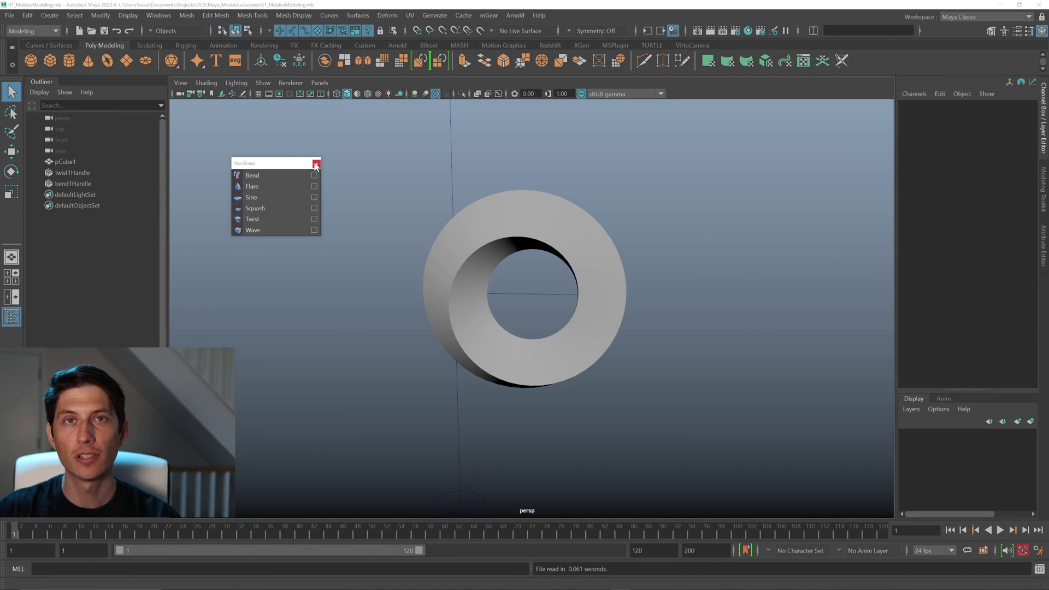
Step: Close the Nonlinear window and select twist1's Start and End Angle channels, undoing a test drag
{"action": "left_click", "coordinate": [316, 164]}
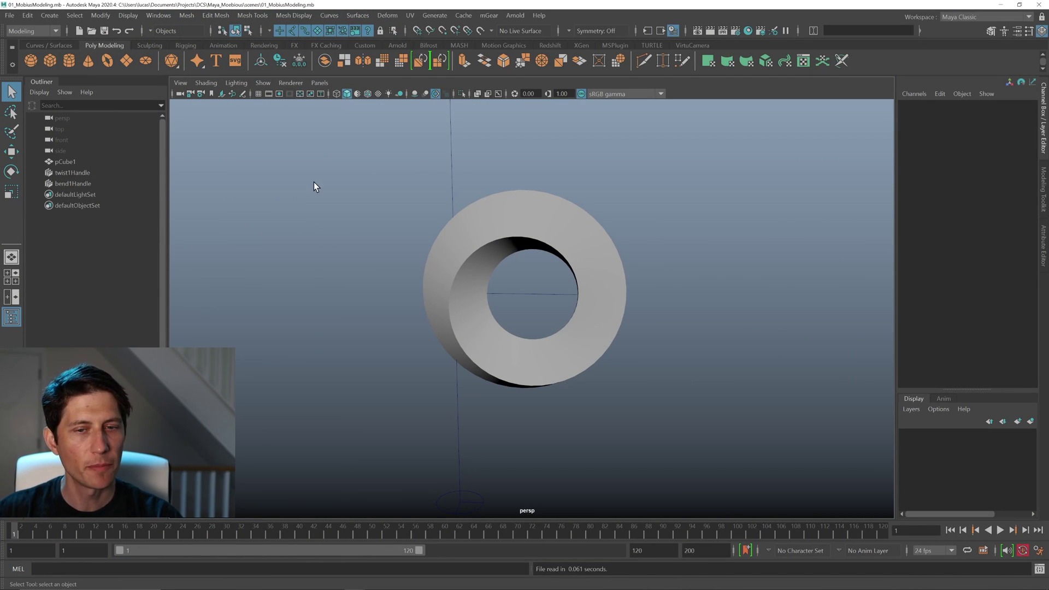
{"action": "left_click", "coordinate": [74, 173]}
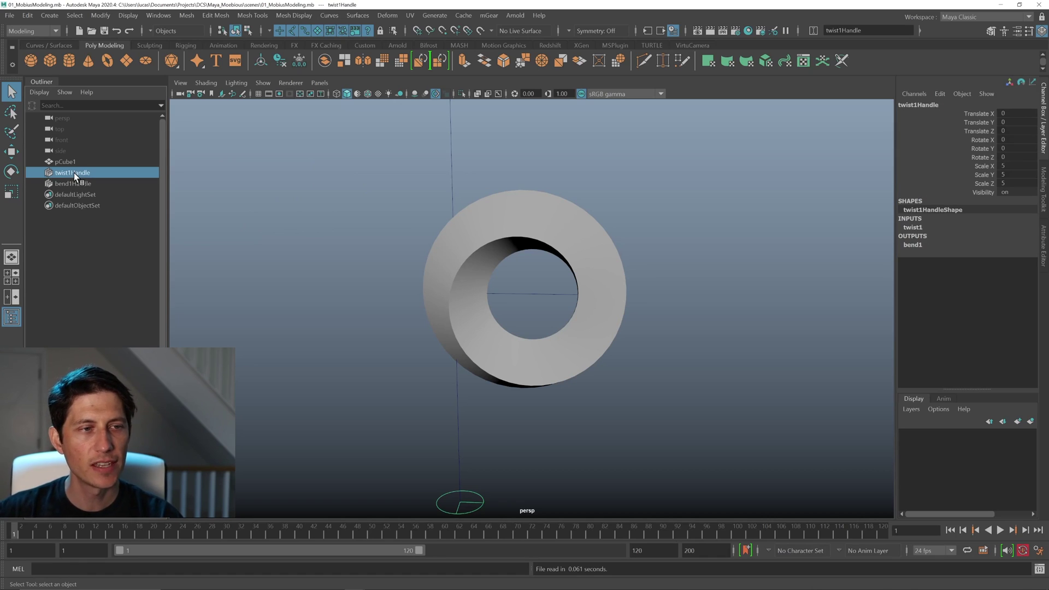
{"action": "left_click", "coordinate": [914, 228]}
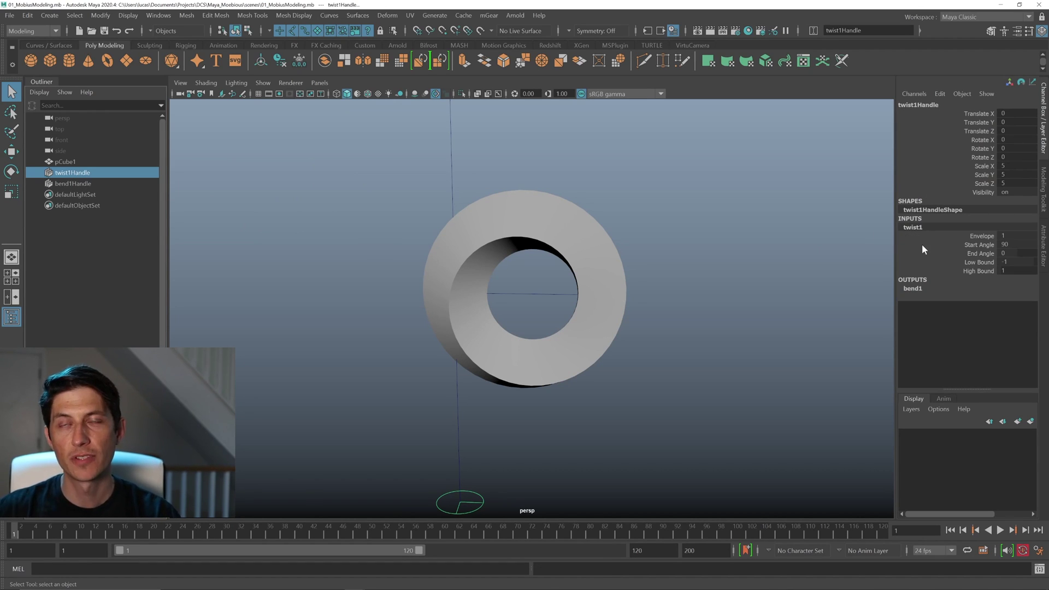
{"action": "left_click", "coordinate": [969, 245]}
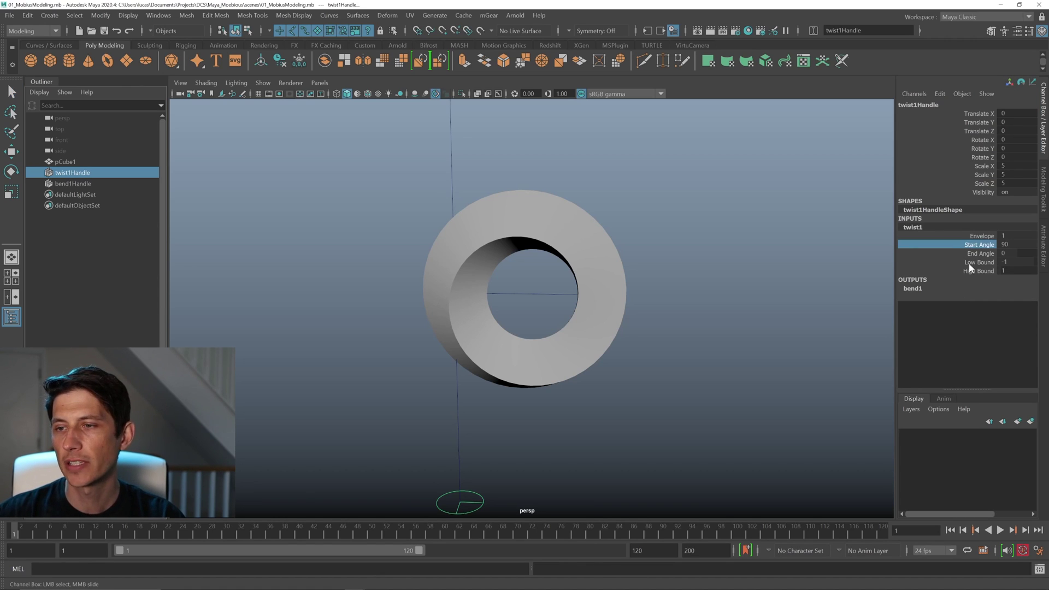
{"action": "left_click", "coordinate": [969, 254], "text": "shift"}
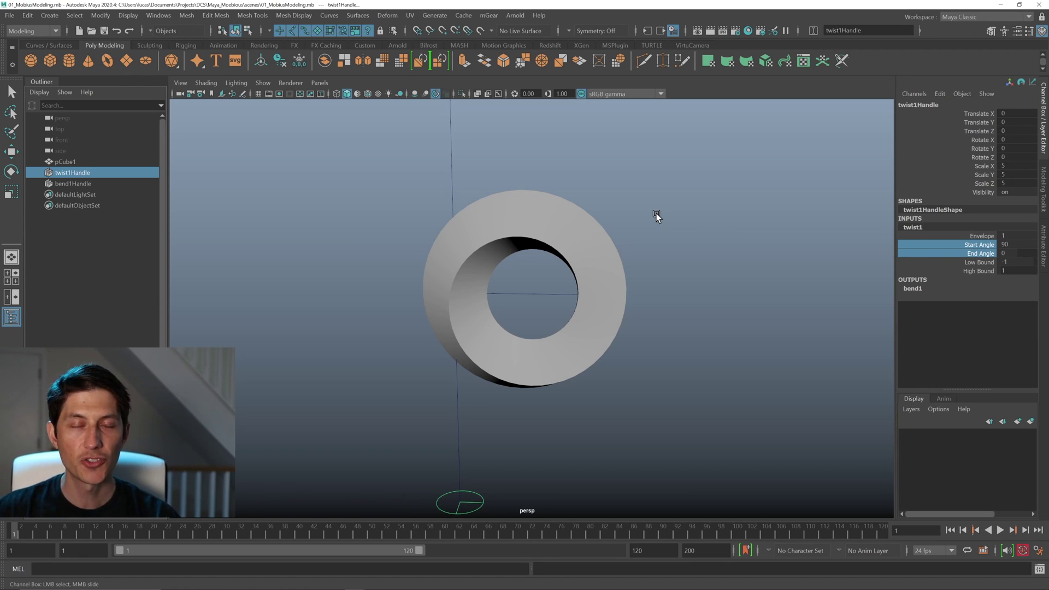
{"action": "middle_click_drag", "start_coordinate": [663, 230], "coordinate": [743, 244]}
{"action": "key", "text": "ctrl+z"}
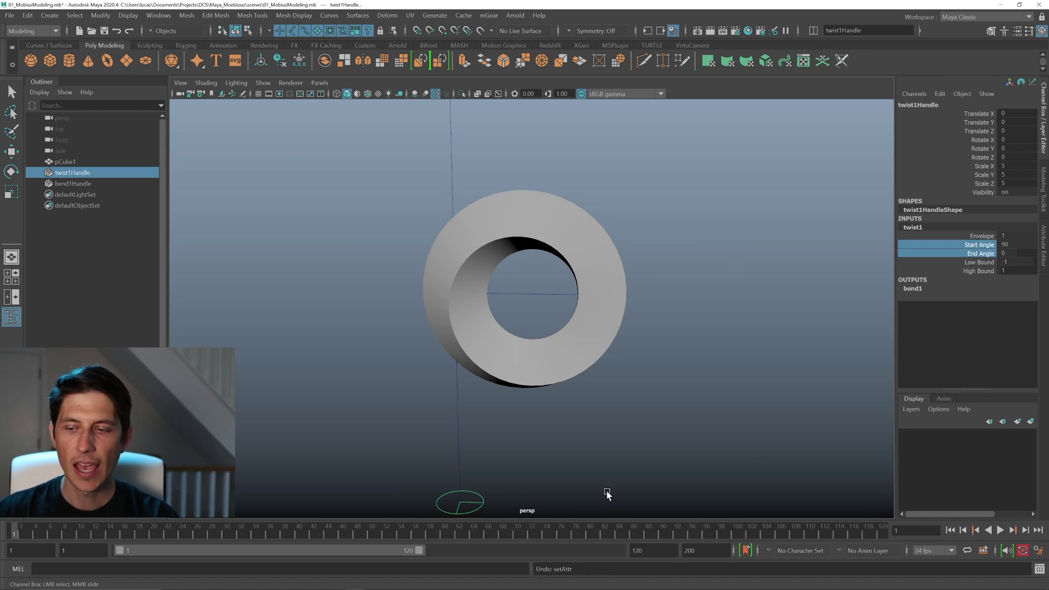
Step: Key Selected on twist1 Start Angle 90 and End Angle 0 at frame 1, then play back
{"action": "right_click", "coordinate": [949, 250]}
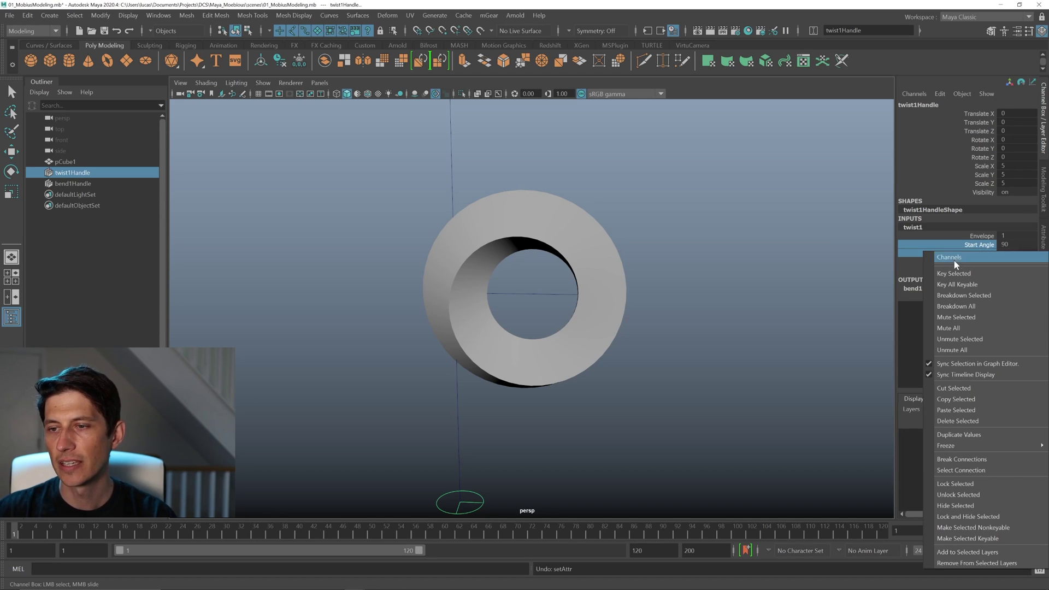
{"action": "left_click", "coordinate": [982, 275]}
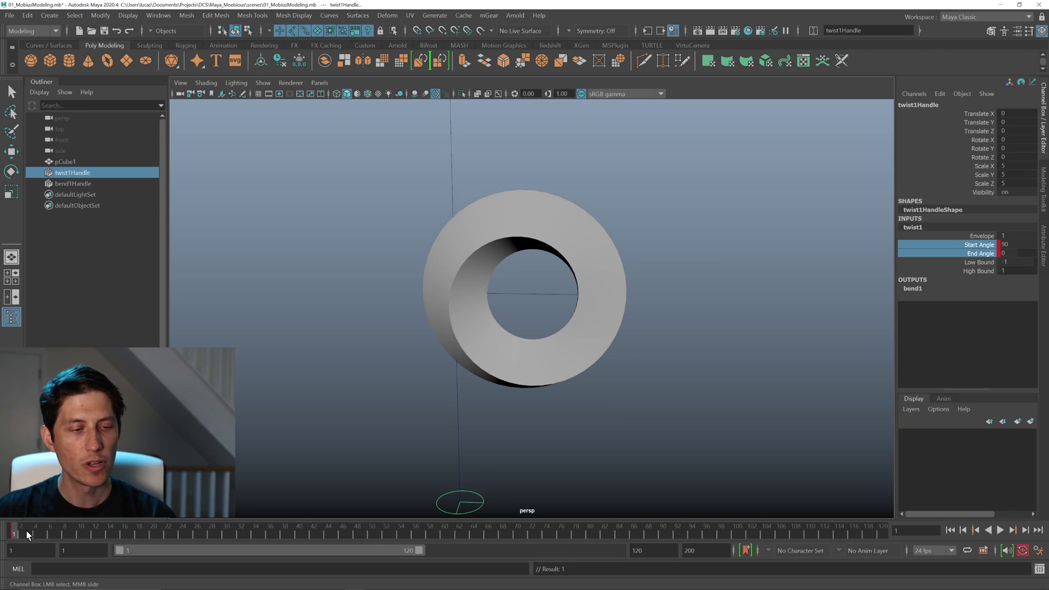
{"action": "key", "text": "alt+v"}
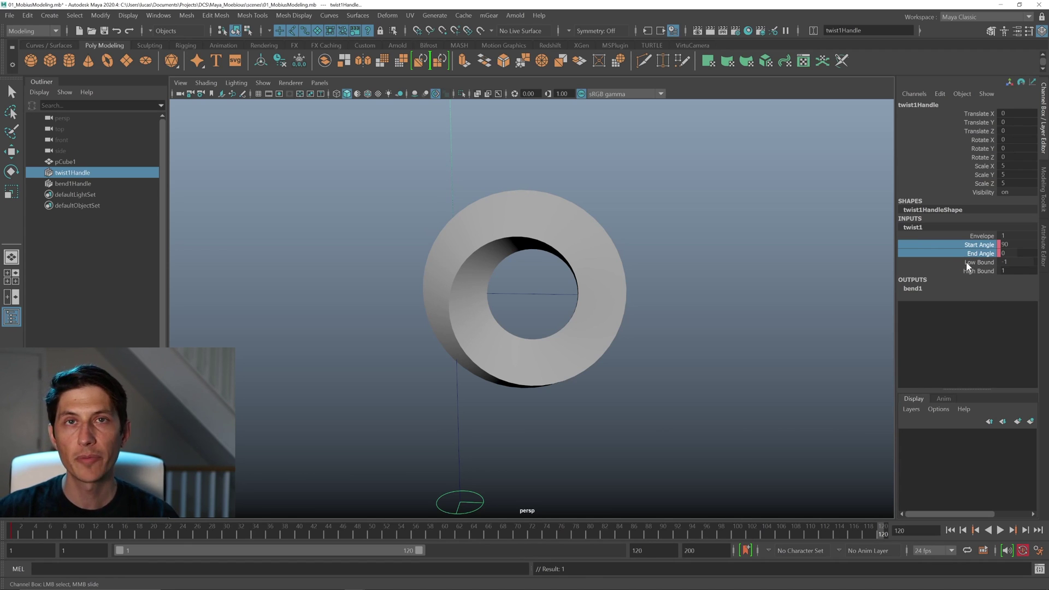
Step: Turn on Auto Keyframe and move the current time to frame 120
{"action": "left_click", "coordinate": [1024, 552]}
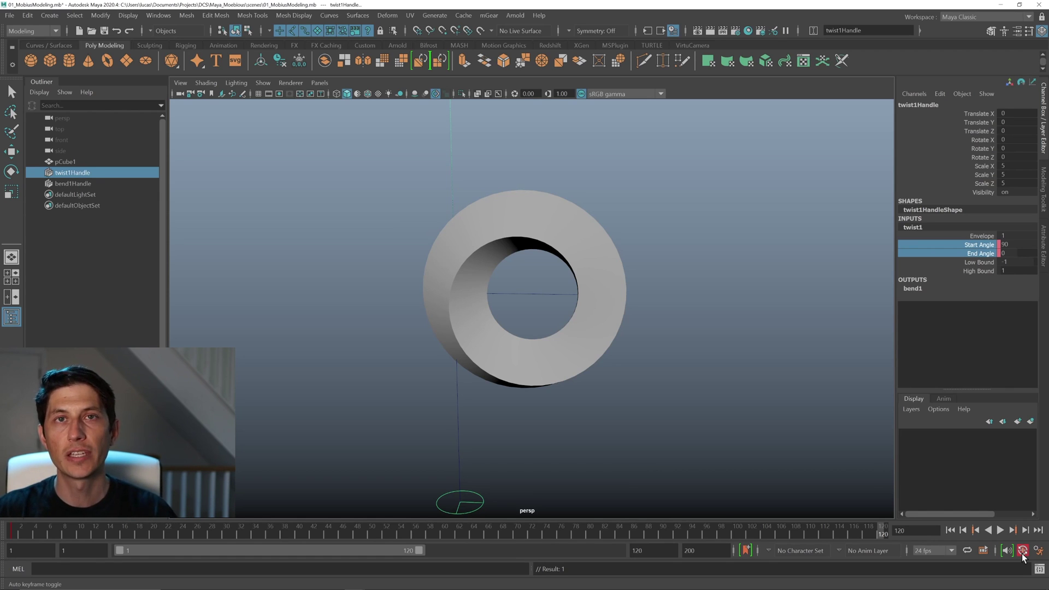
{"action": "key", "text": "alt+v"}
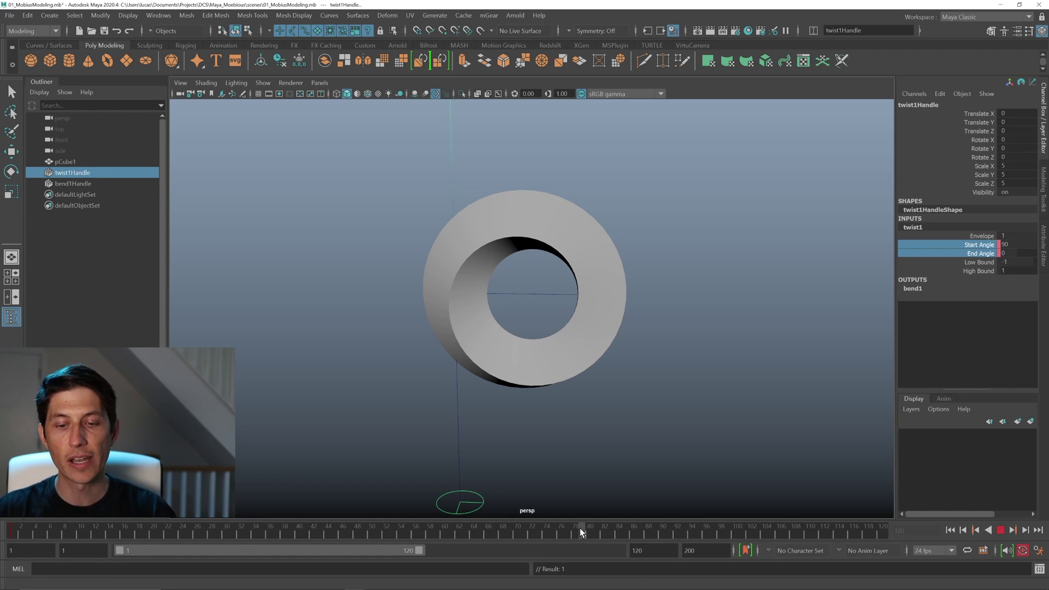
{"action": "left_click", "coordinate": [706, 526]}
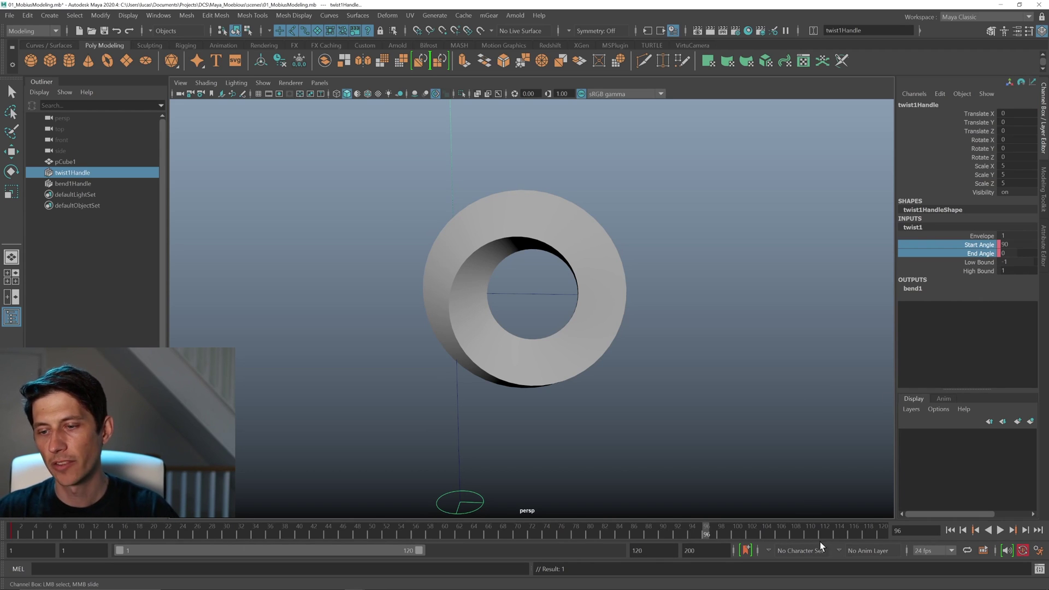
{"action": "left_click_drag", "start_coordinate": [869, 532], "coordinate": [891, 536]}
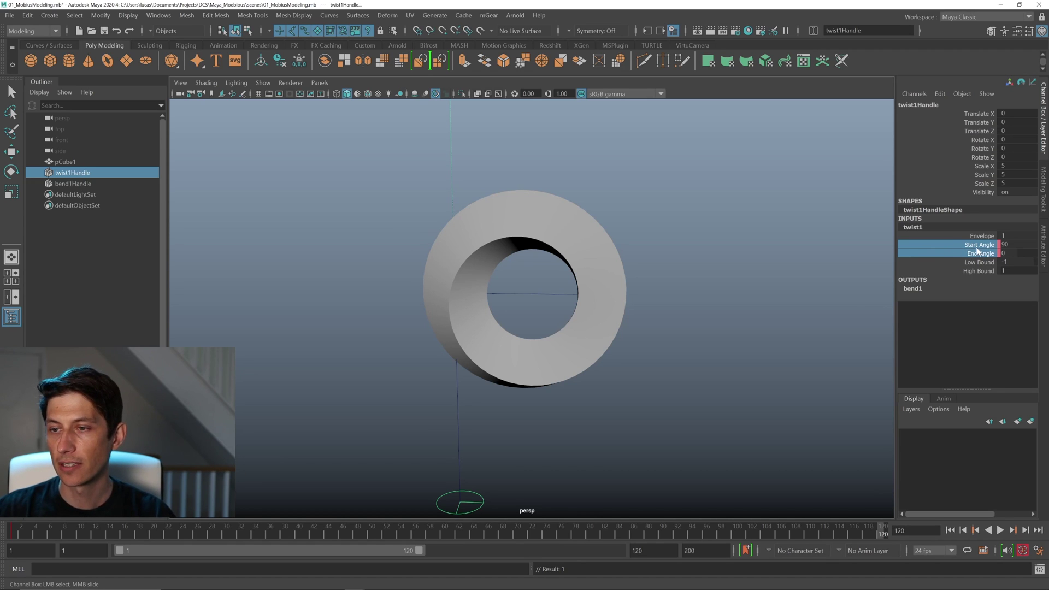
Step: Set twist1's Start Angle to 450 and End Angle to 360 at frame 120
{"action": "middle_click_drag", "start_coordinate": [667, 224], "coordinate": [756, 225]}
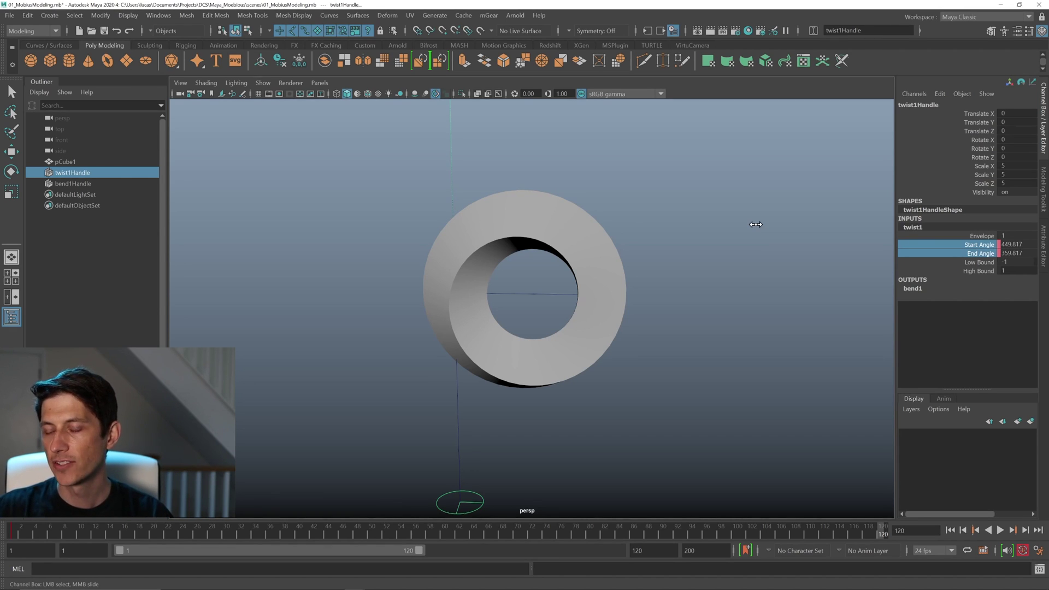
{"action": "double_click", "coordinate": [1018, 254]}
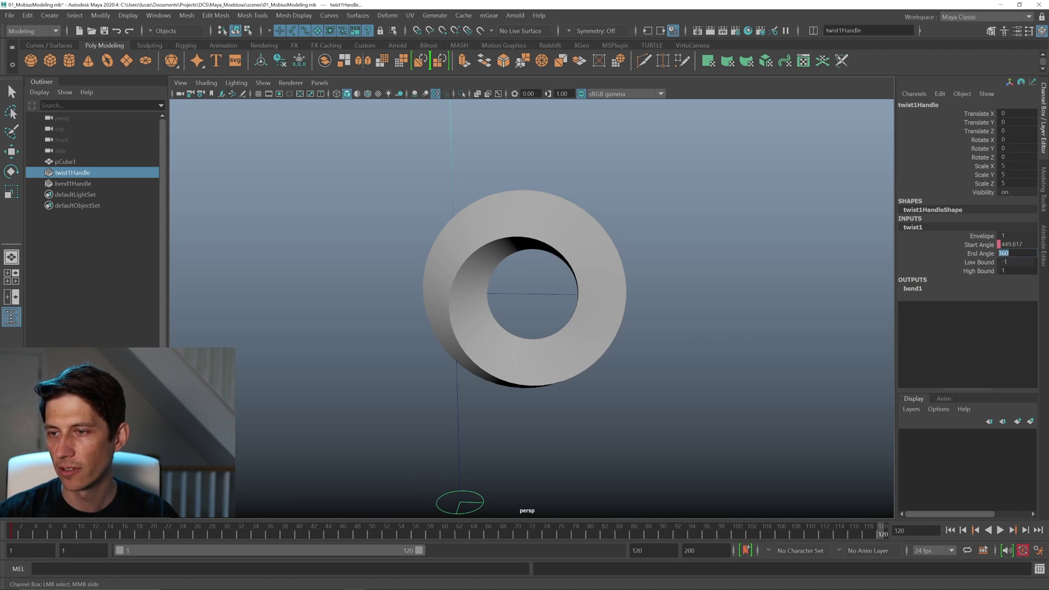
{"action": "double_click", "coordinate": [1017, 245]}
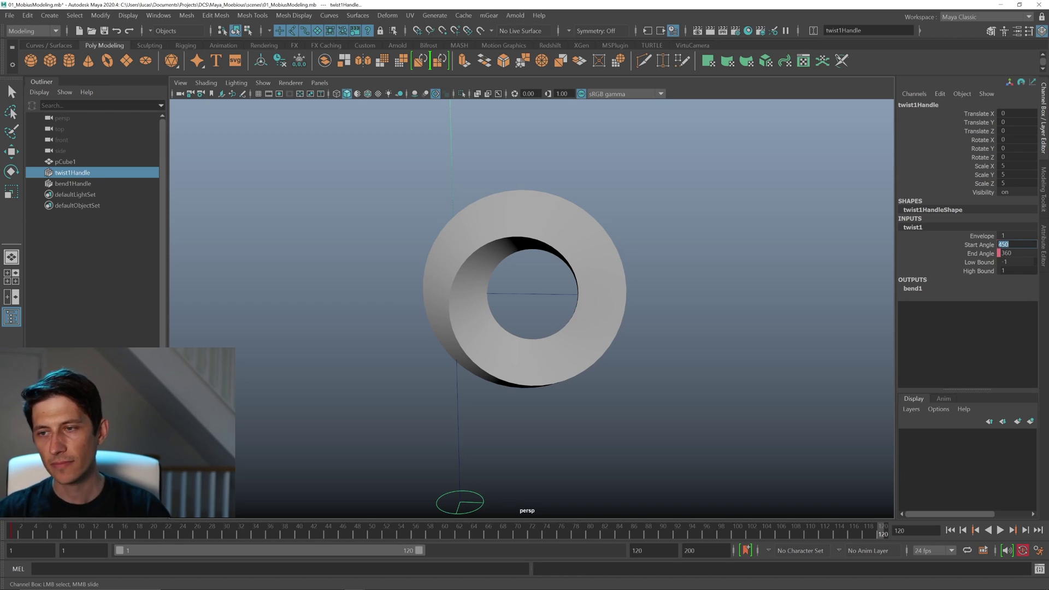
{"action": "left_click", "coordinate": [968, 245]}
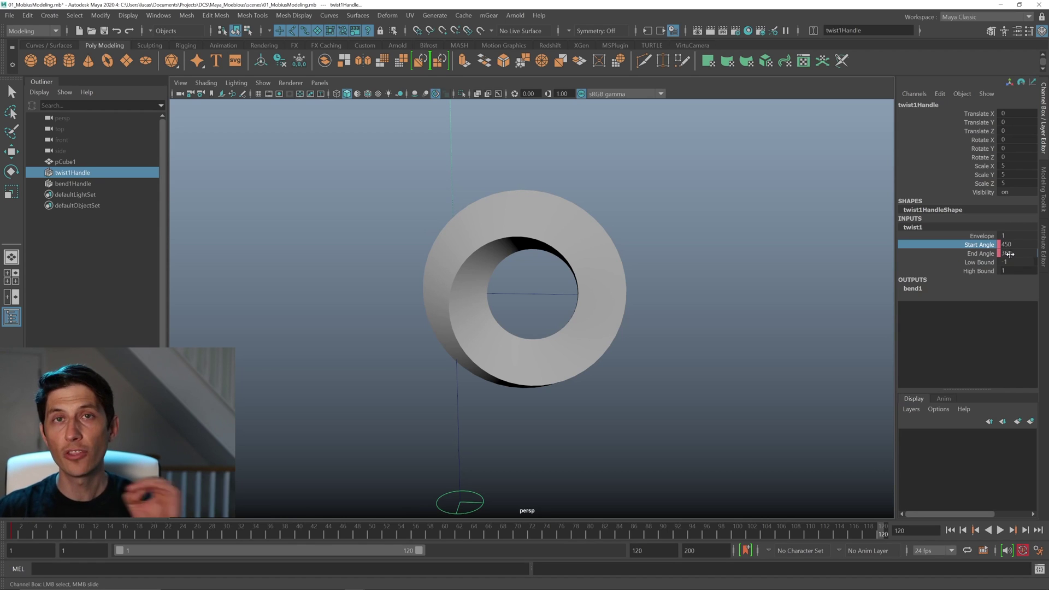
Step: Select the Start Angle and End Angle channels and Key Selected at frame 120
{"action": "left_click", "coordinate": [976, 254]}
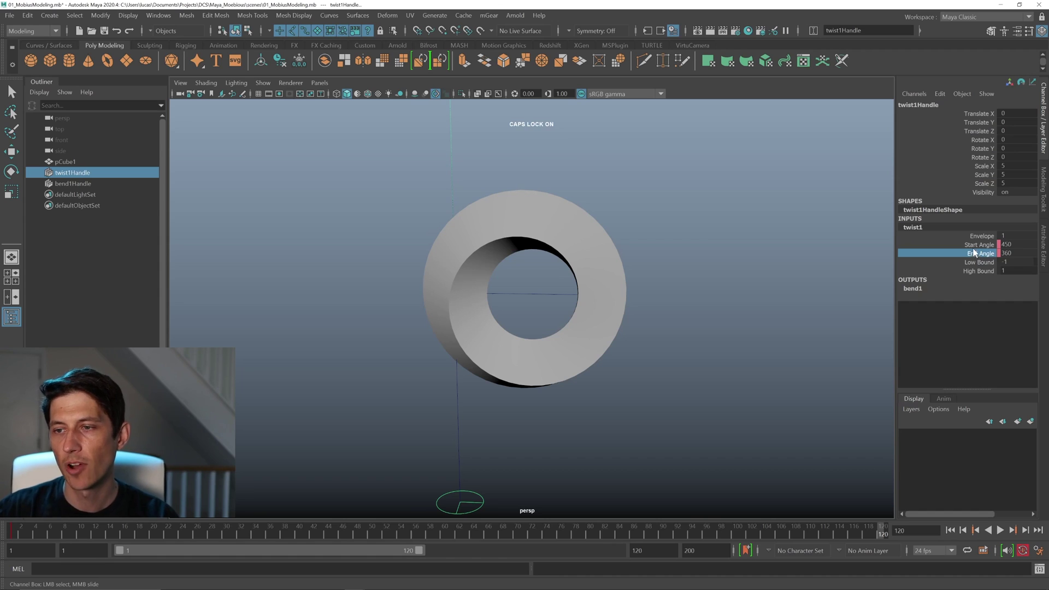
{"action": "left_click", "coordinate": [974, 247]}
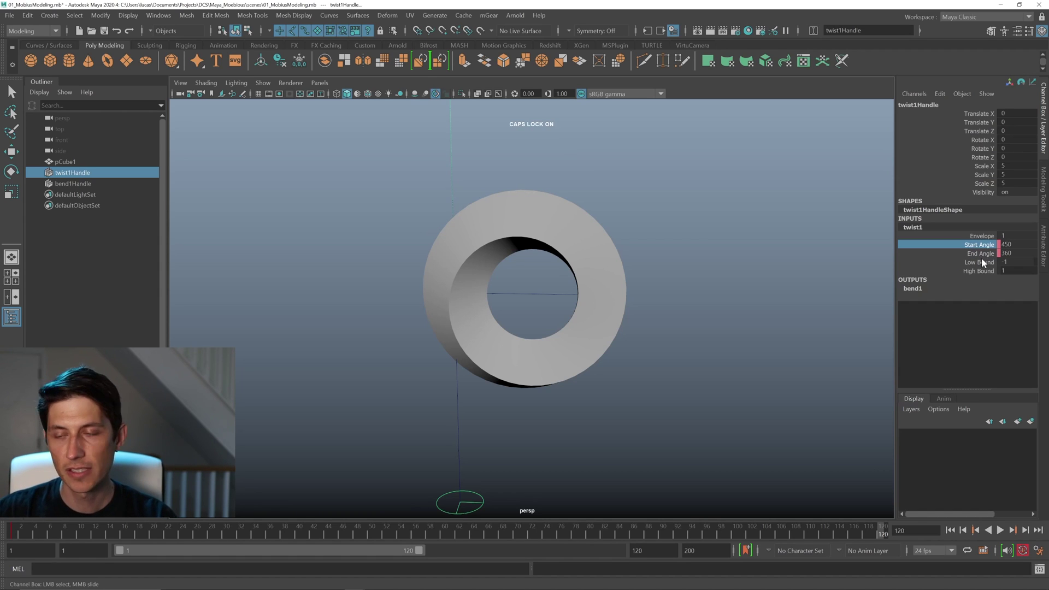
{"action": "left_click", "coordinate": [983, 254], "text": "shift"}
{"action": "right_click", "coordinate": [977, 254]}
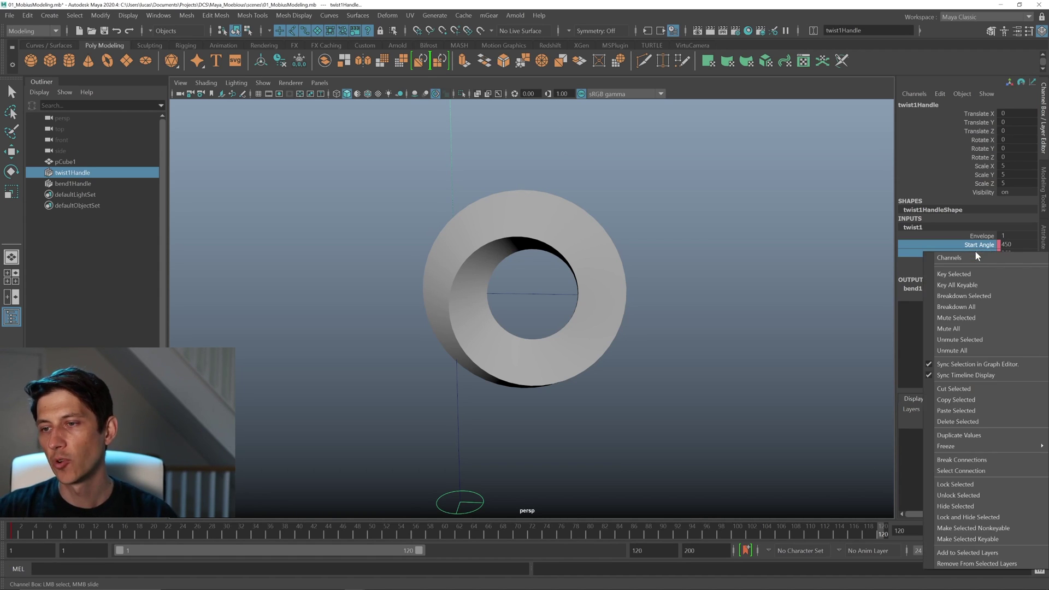
{"action": "left_click", "coordinate": [979, 274]}
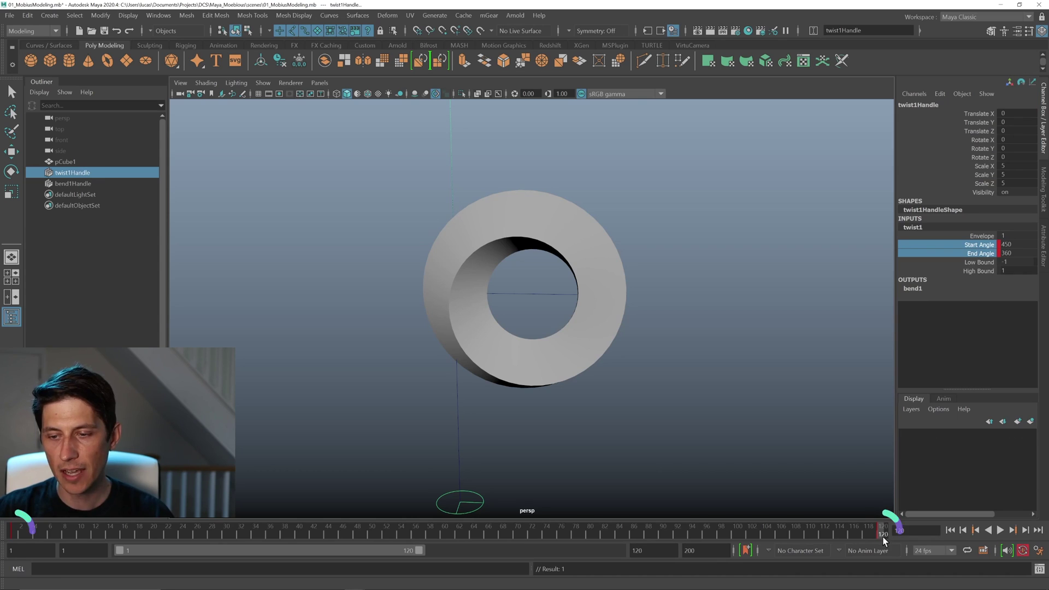
Step: Play and stop the twist animation to preview the half twist rolling around the ring
{"action": "key", "text": "alt+v"}
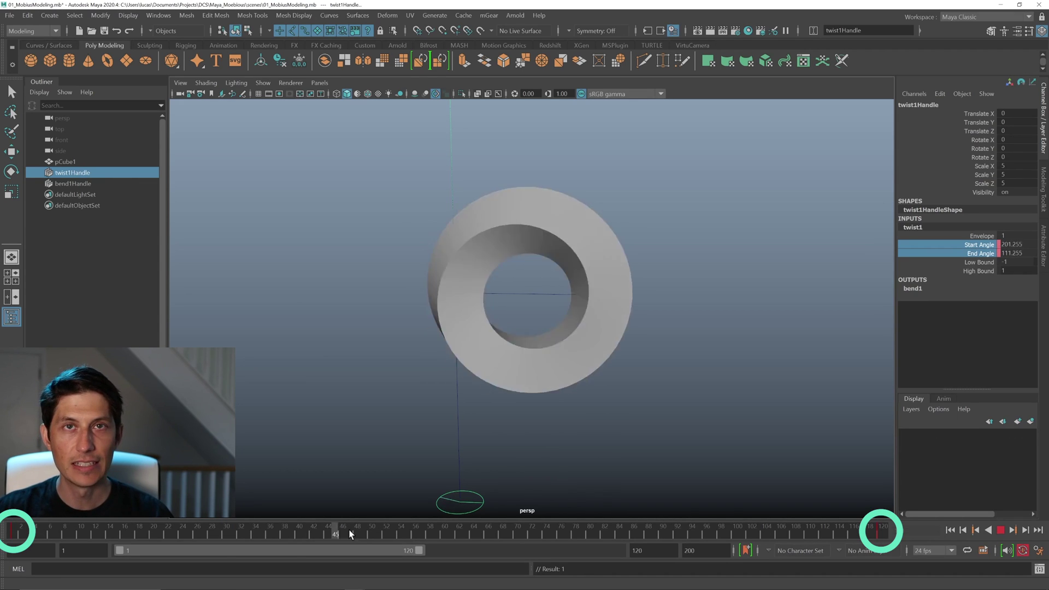
{"action": "key", "text": "alt+v"}
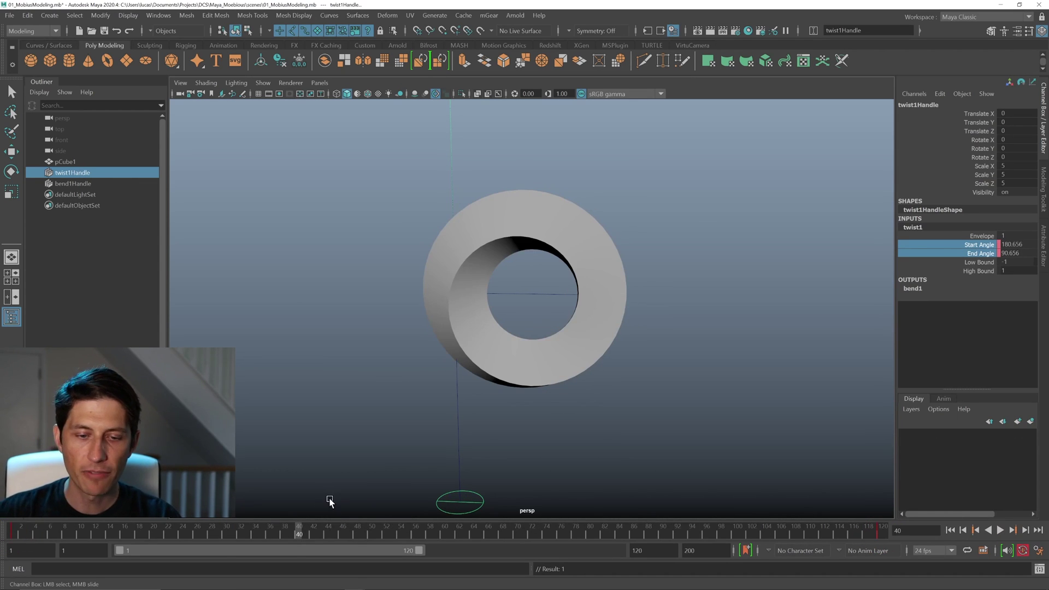
{"action": "left_click", "coordinate": [1000, 531]}
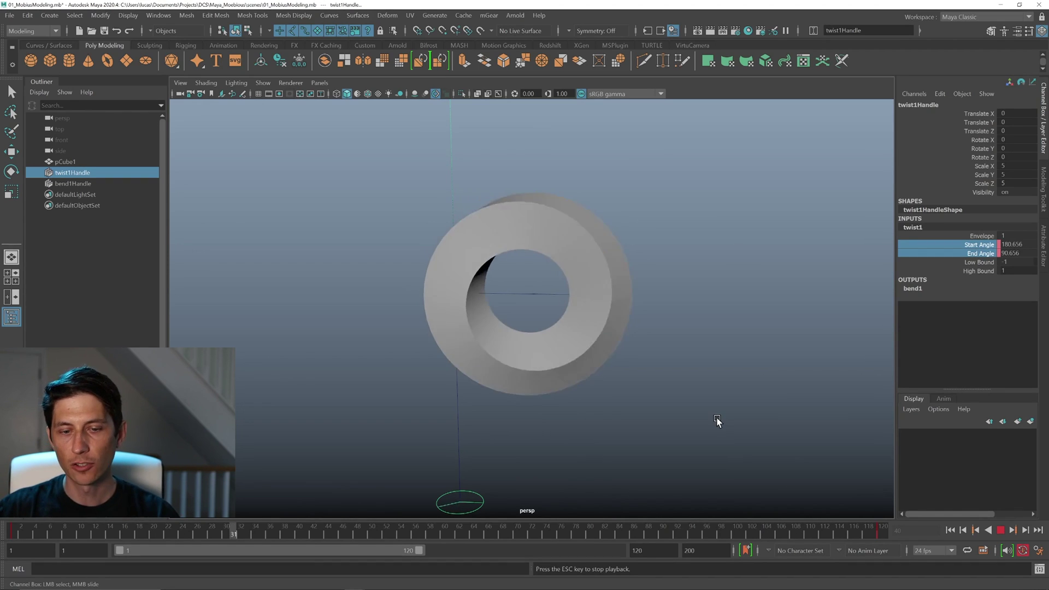
{"action": "key", "text": "Escape"}
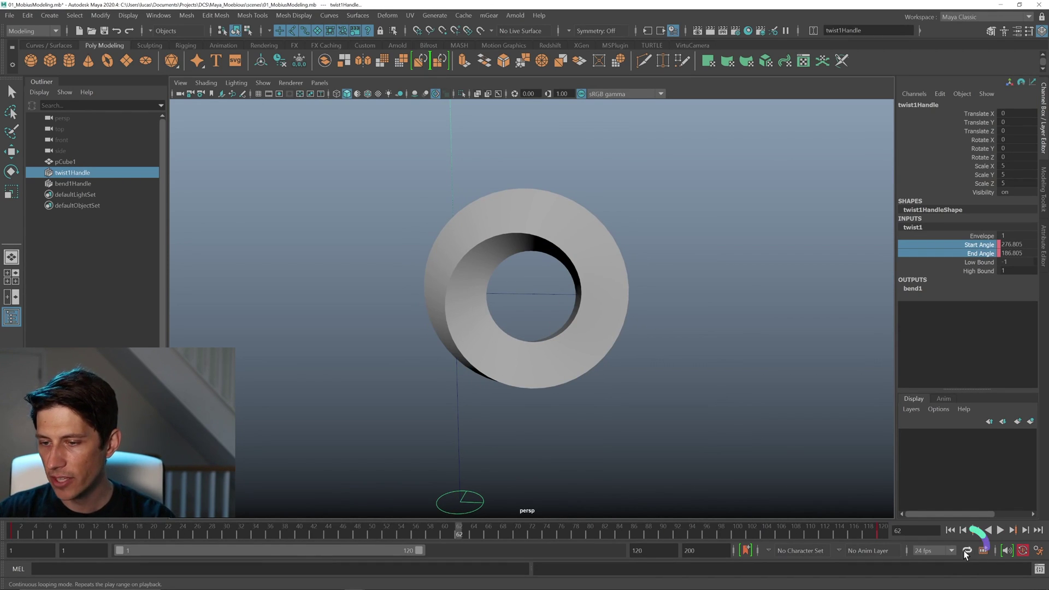
Step: Change the playback looping mode and play the animation again
{"action": "left_click", "coordinate": [969, 551]}
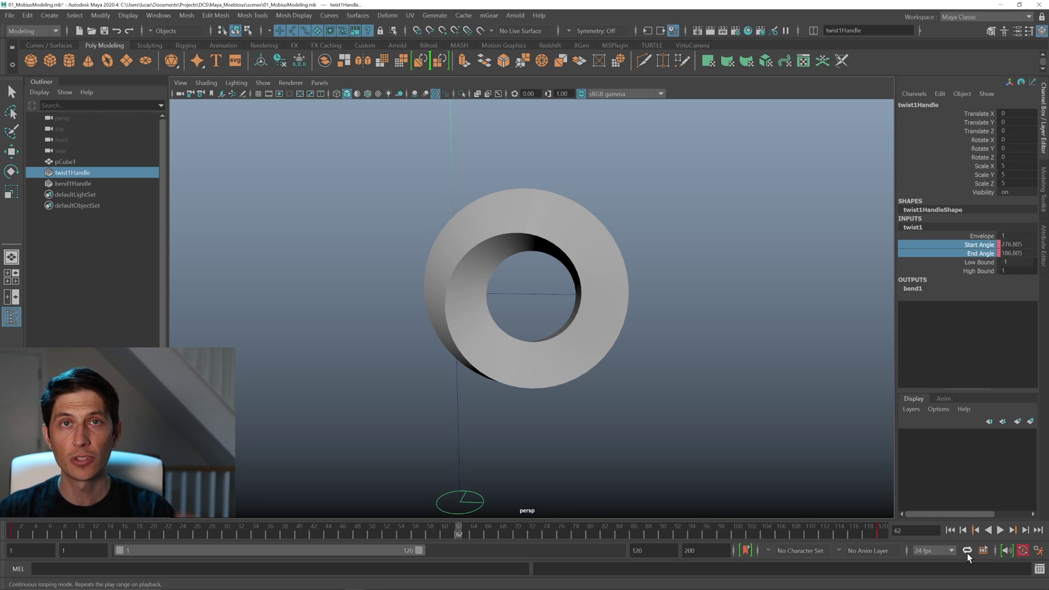
{"action": "left_click", "coordinate": [966, 553]}
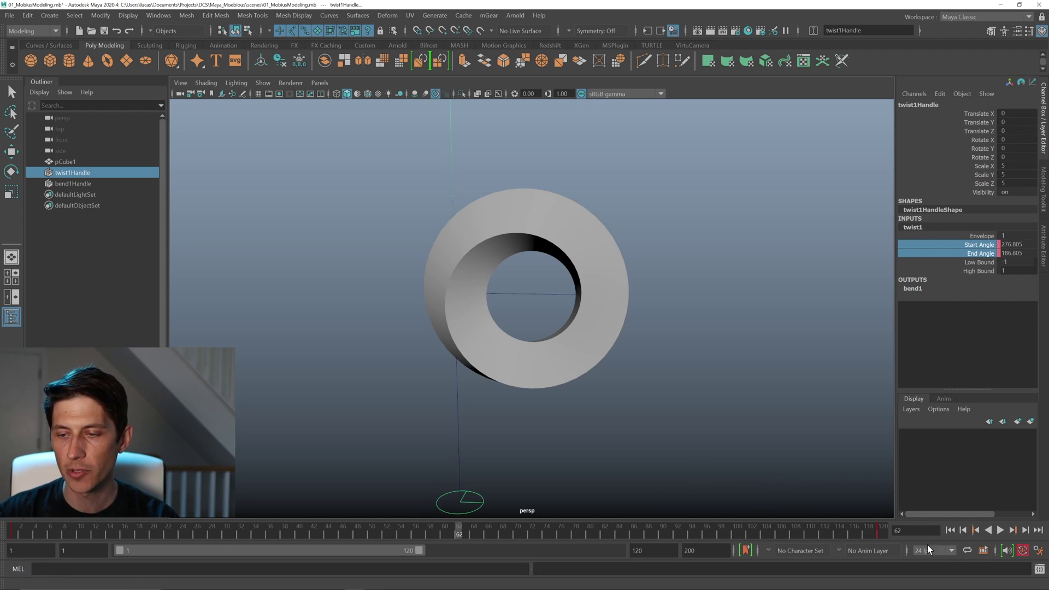
{"action": "key", "text": "alt+v"}
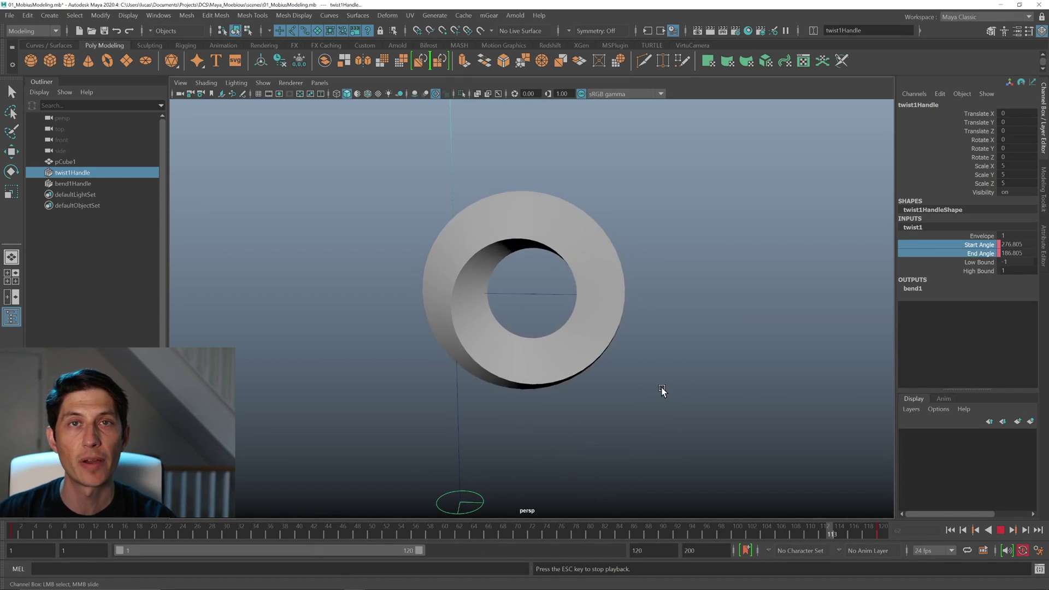
Step: Stop playback, open the Graph Editor, frame both twist angle curves and enlarge the window
{"action": "key", "text": "Escape"}
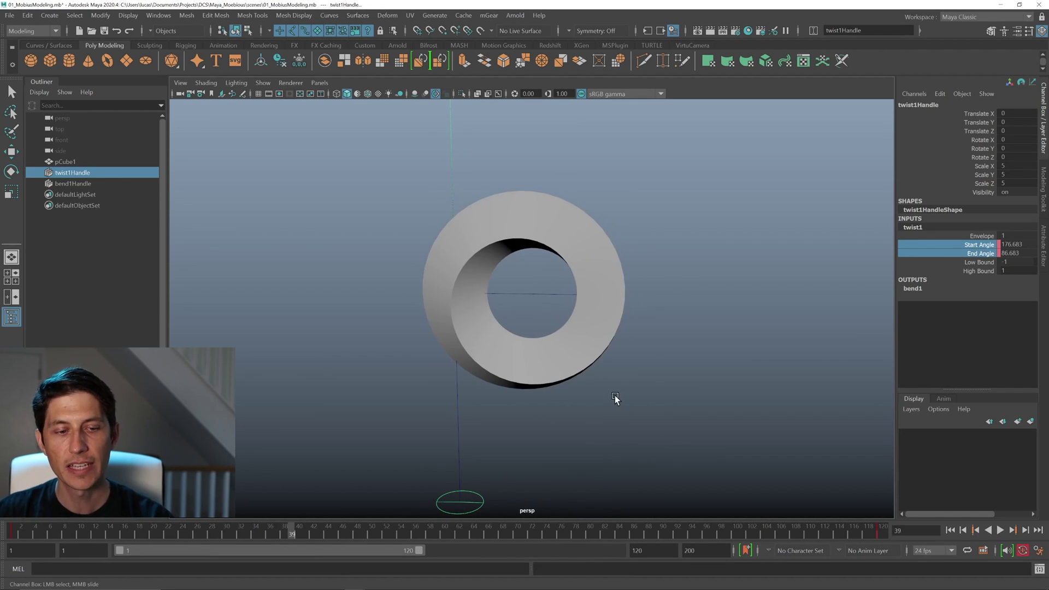
{"action": "left_click", "coordinate": [161, 15]}
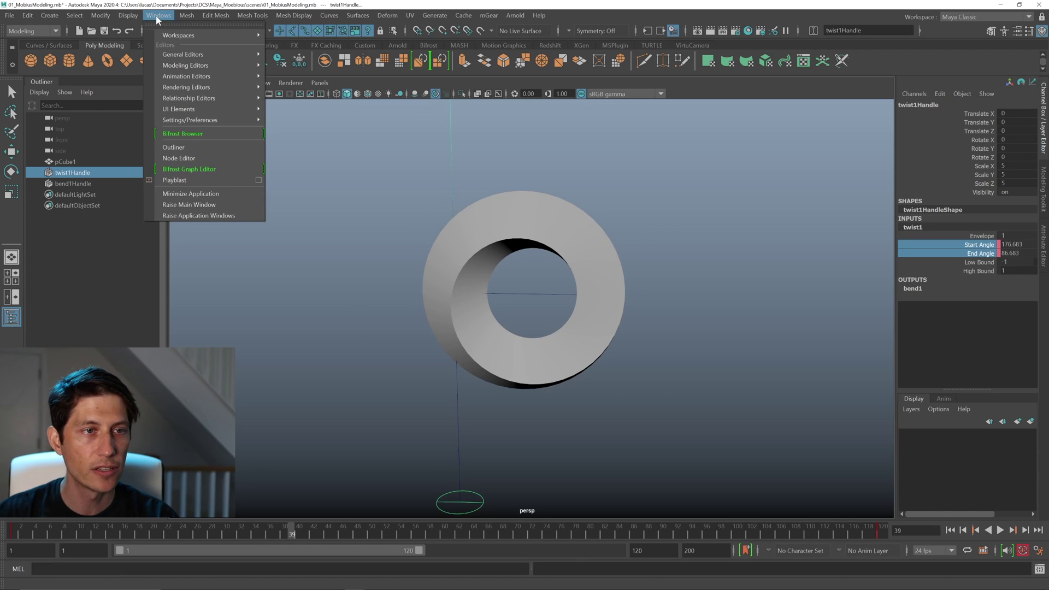
{"action": "mouse_move", "coordinate": [199, 82]}
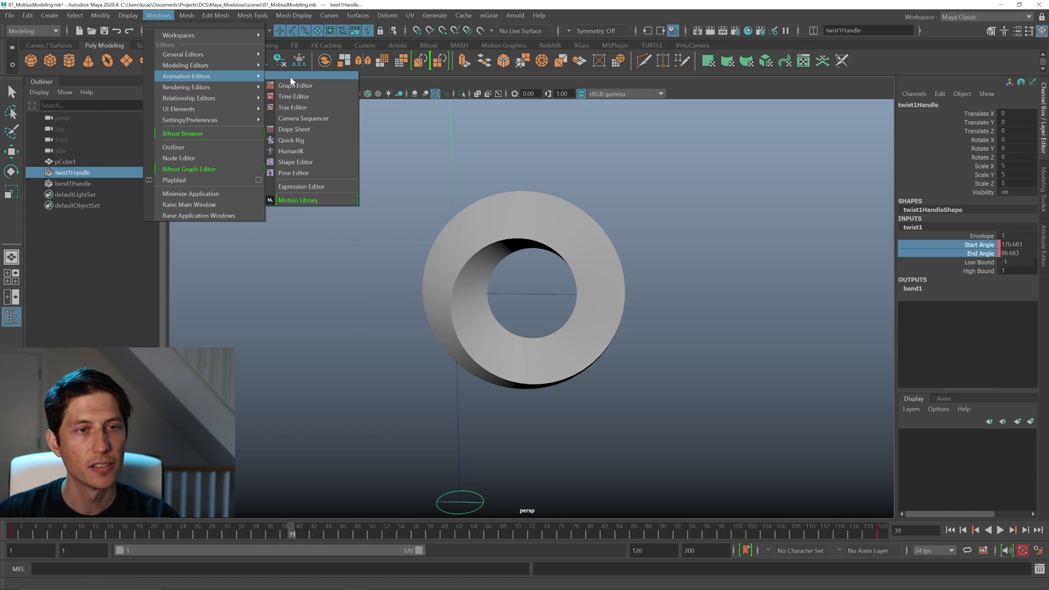
{"action": "left_click", "coordinate": [333, 87]}
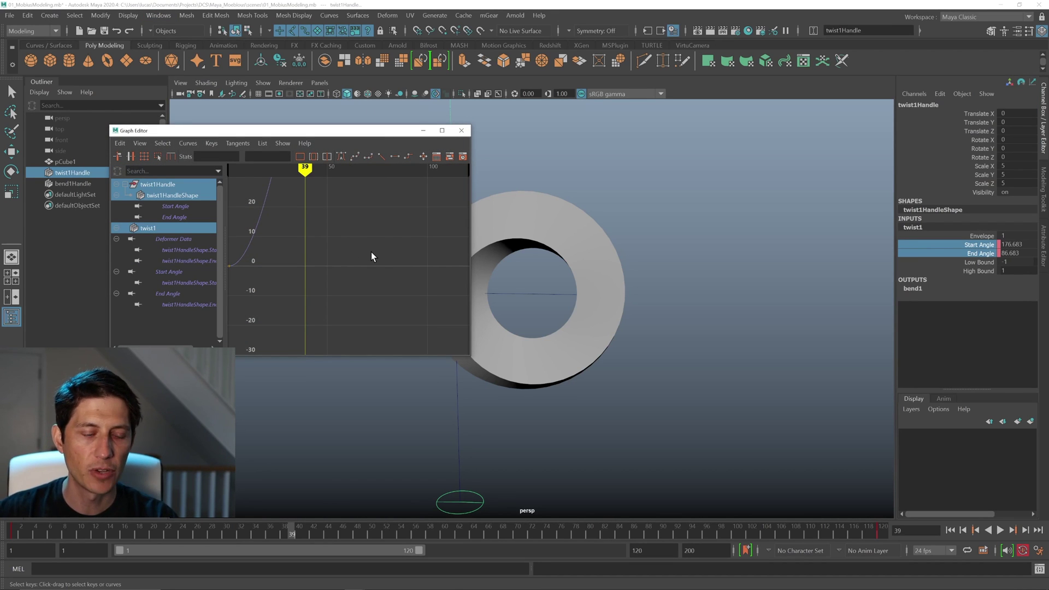
{"action": "key", "text": "f"}
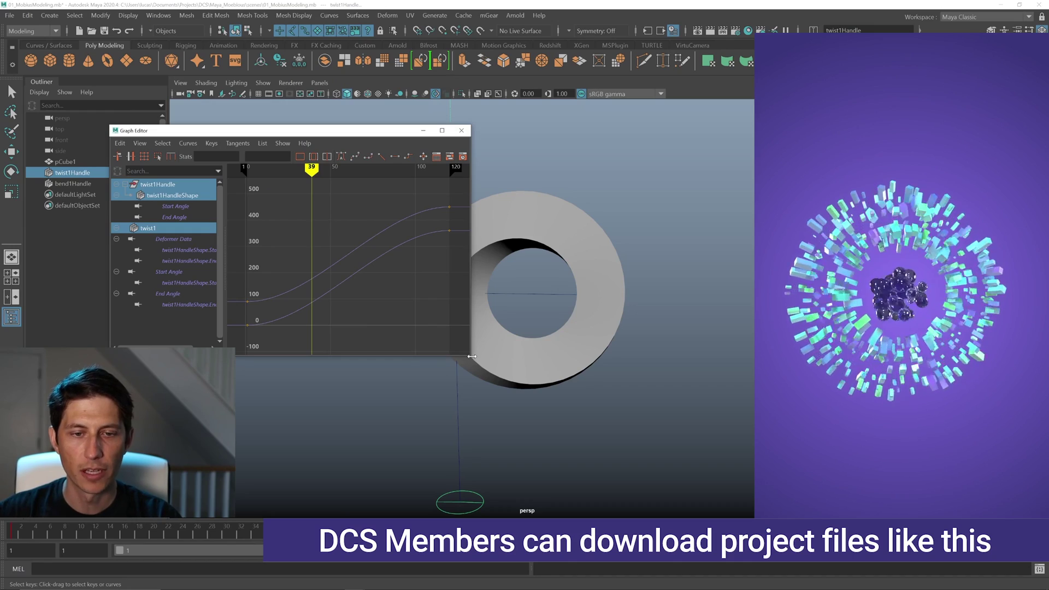
{"action": "left_click_drag", "start_coordinate": [472, 356], "coordinate": [733, 445]}
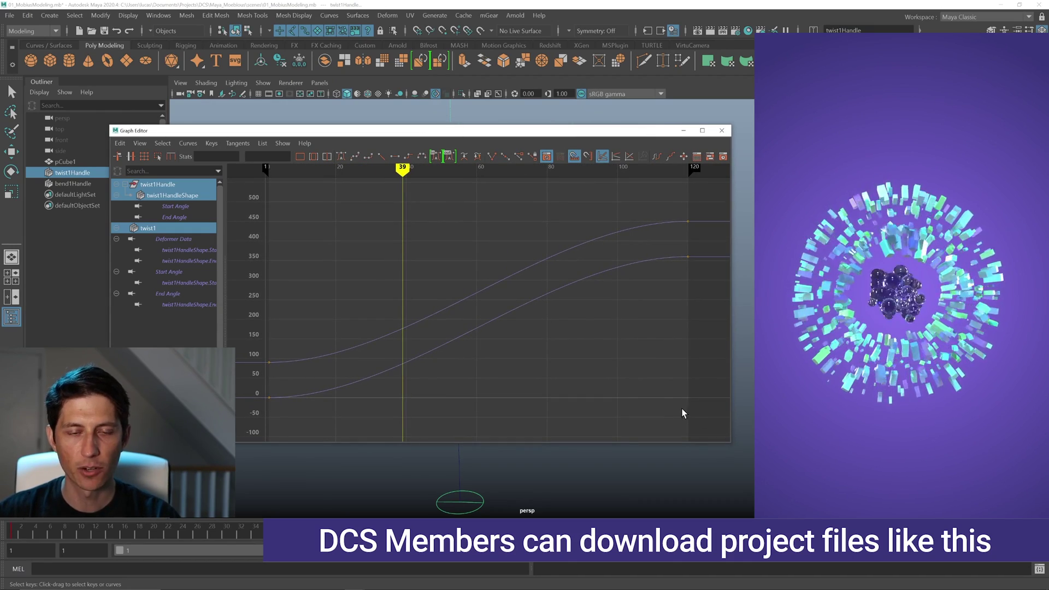
Step: Scrub the frames and select the first Start Angle key to inspect the slow ease-in
{"action": "left_click_drag", "start_coordinate": [510, 138], "coordinate": [607, 153]}
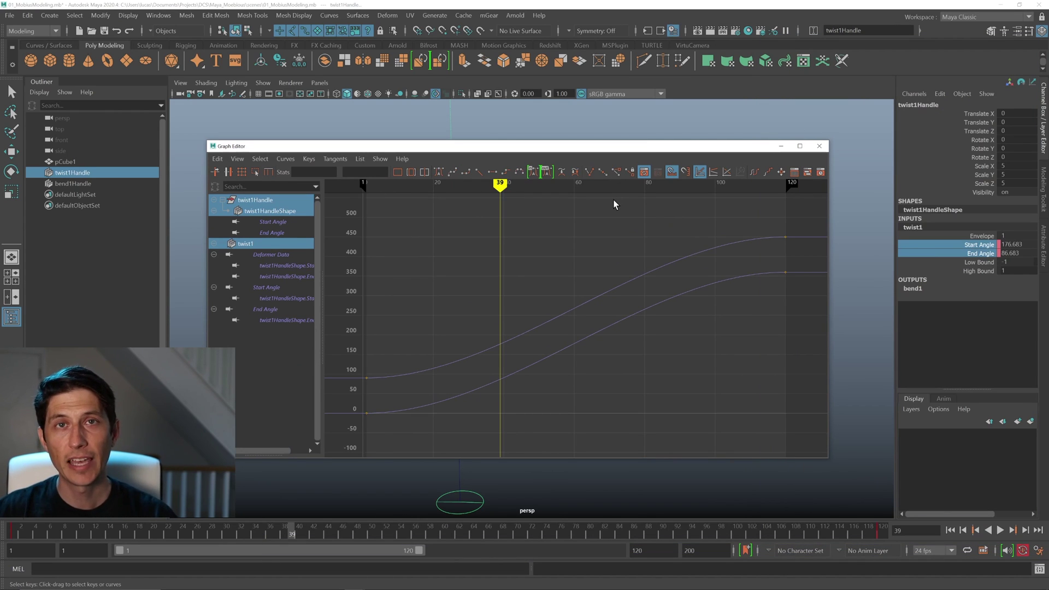
{"action": "left_click_drag", "start_coordinate": [430, 187], "coordinate": [744, 195]}
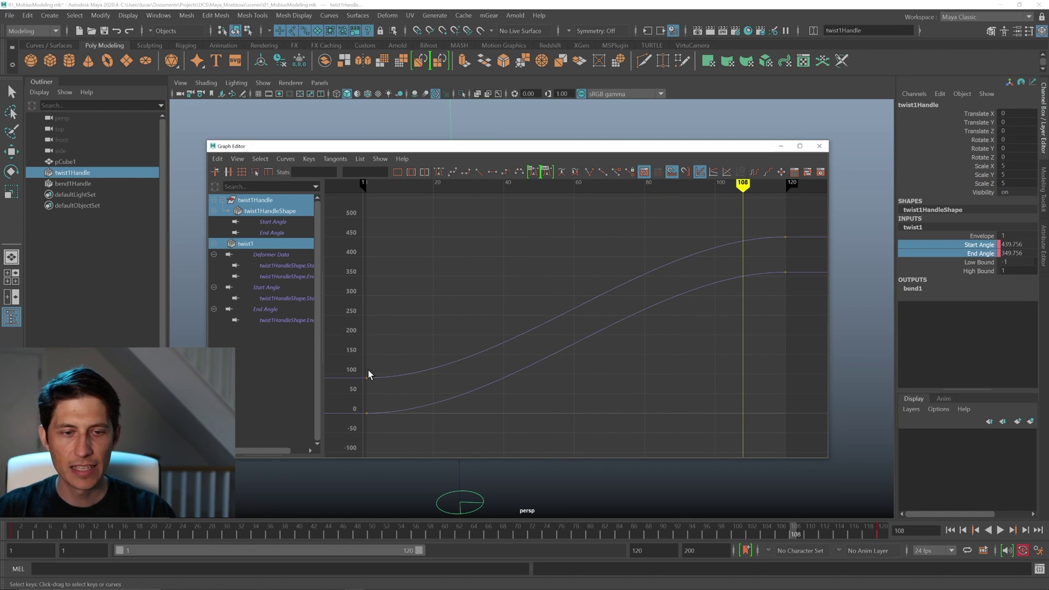
{"action": "left_click_drag", "start_coordinate": [353, 398], "coordinate": [353, 396]}
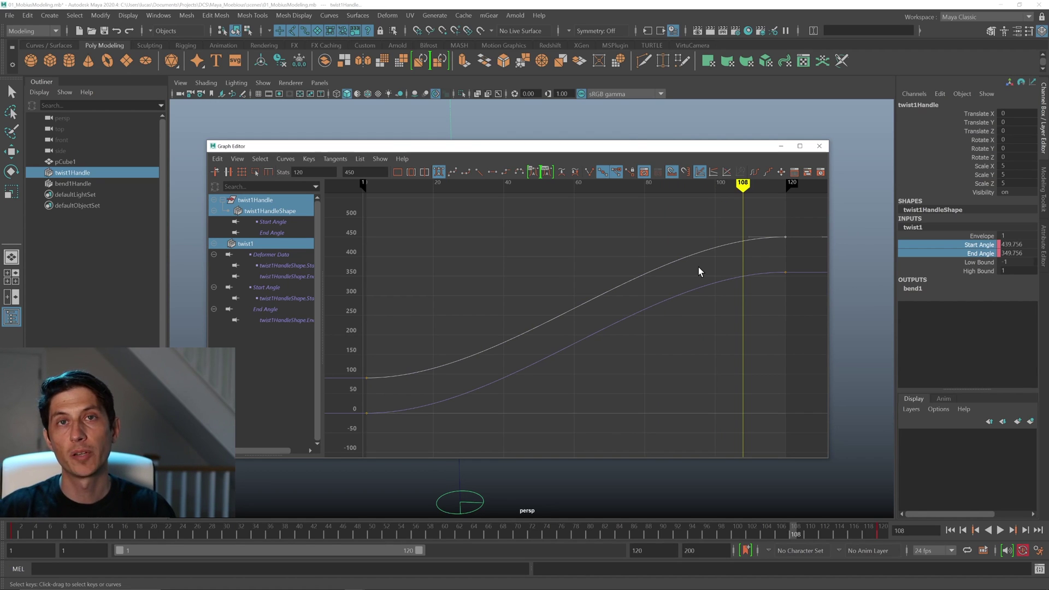
{"action": "left_click", "coordinate": [373, 189]}
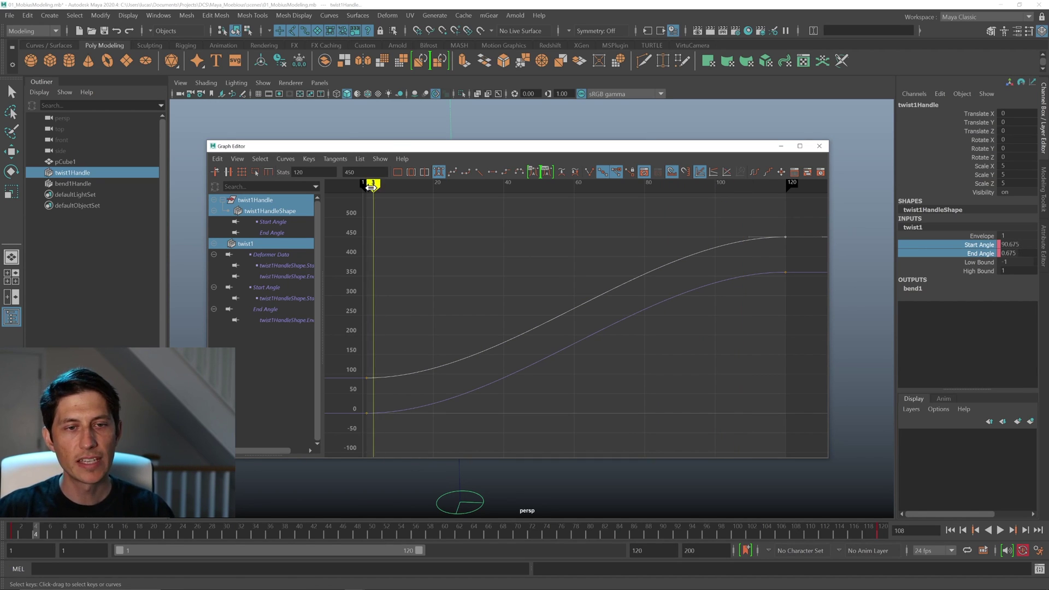
{"action": "mouse_move", "coordinate": [393, 188]}
{"action": "left_mouse_down"}
{"action": "mouse_move", "coordinate": [375, 189]}
{"action": "mouse_move", "coordinate": [389, 189]}
{"action": "mouse_move", "coordinate": [383, 198]}
{"action": "mouse_move", "coordinate": [666, 198]}
{"action": "mouse_move", "coordinate": [775, 221]}
{"action": "left_mouse_up"}
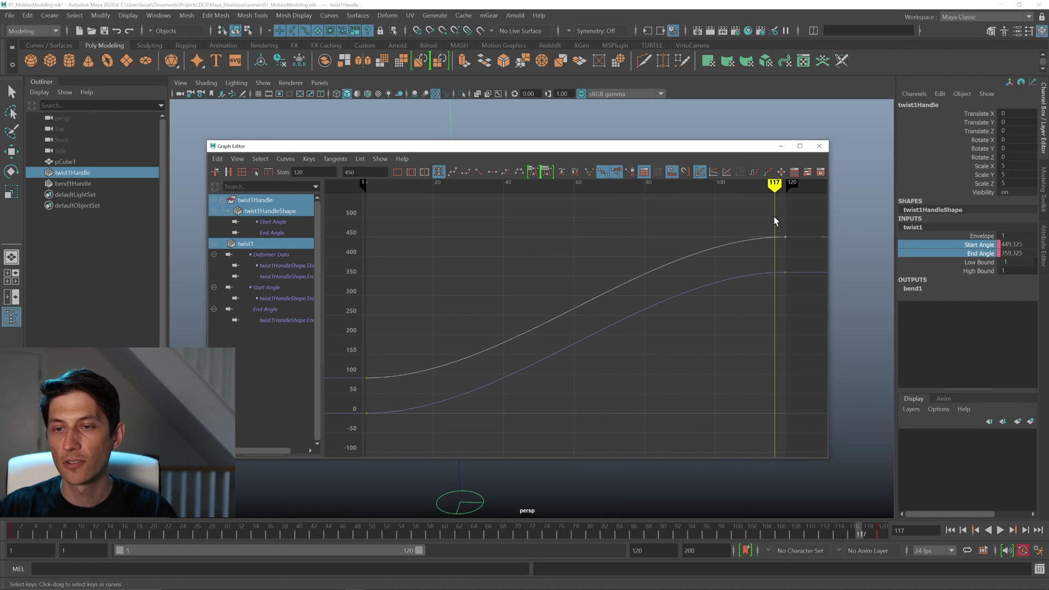
Step: Reposition the Graph Editor and marquee-select the keys on both angle curves
{"action": "left_click_drag", "start_coordinate": [742, 150], "coordinate": [813, 183]}
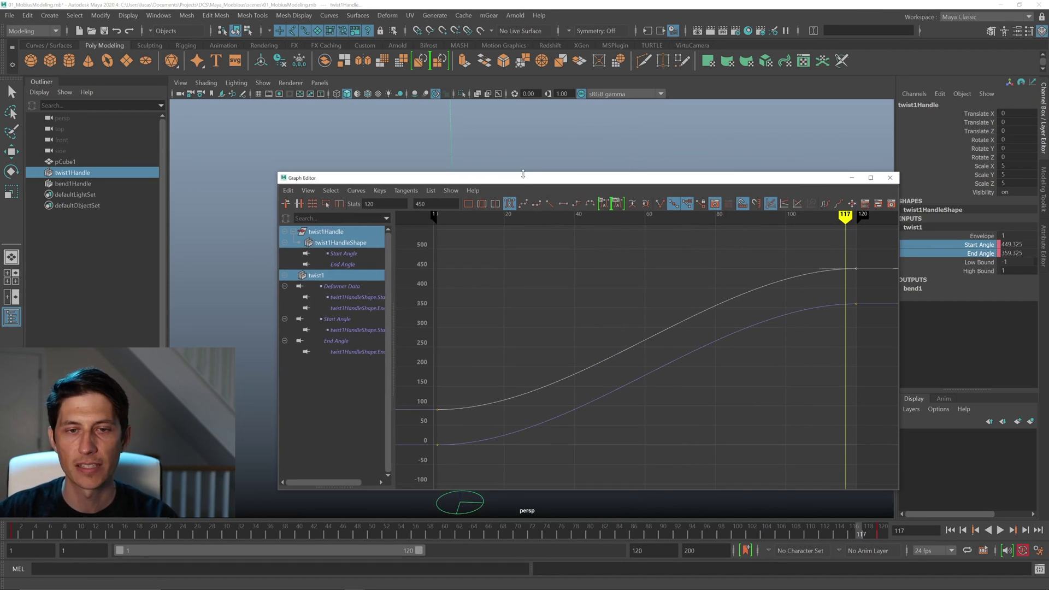
{"action": "left_click_drag", "start_coordinate": [519, 180], "coordinate": [447, 136]}
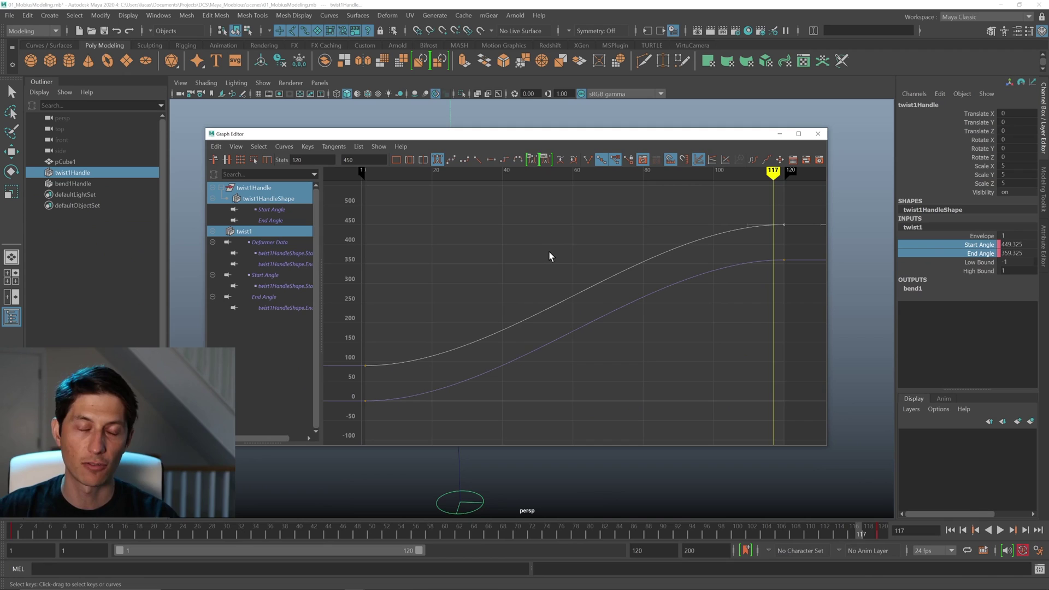
{"action": "left_click_drag", "start_coordinate": [799, 221], "coordinate": [348, 435]}
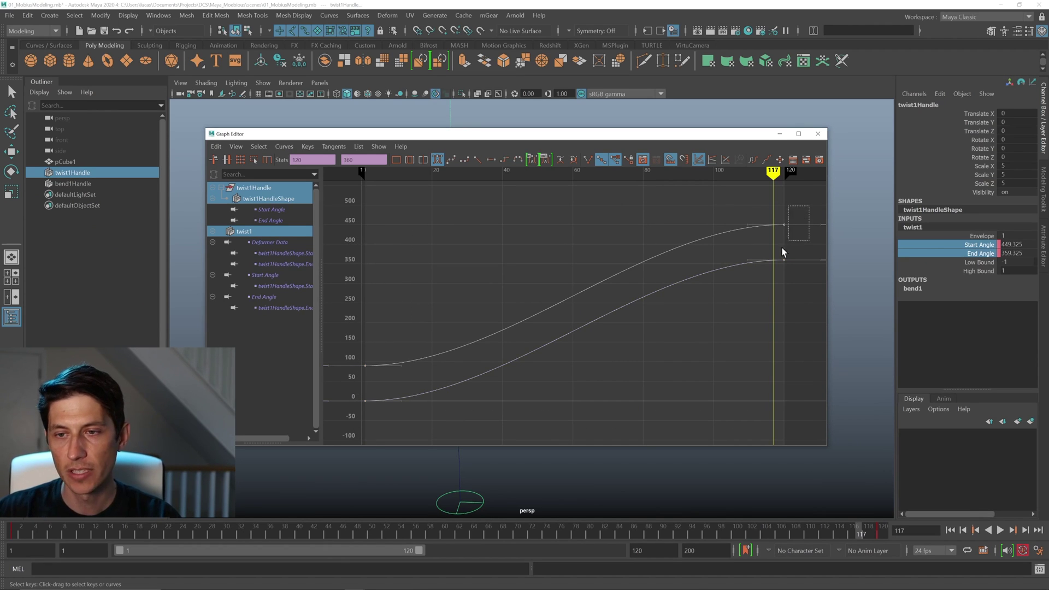
Step: Select all keys on both twist angle curves and set their tangents to Linear
{"action": "left_click_drag", "start_coordinate": [782, 253], "coordinate": [349, 424]}
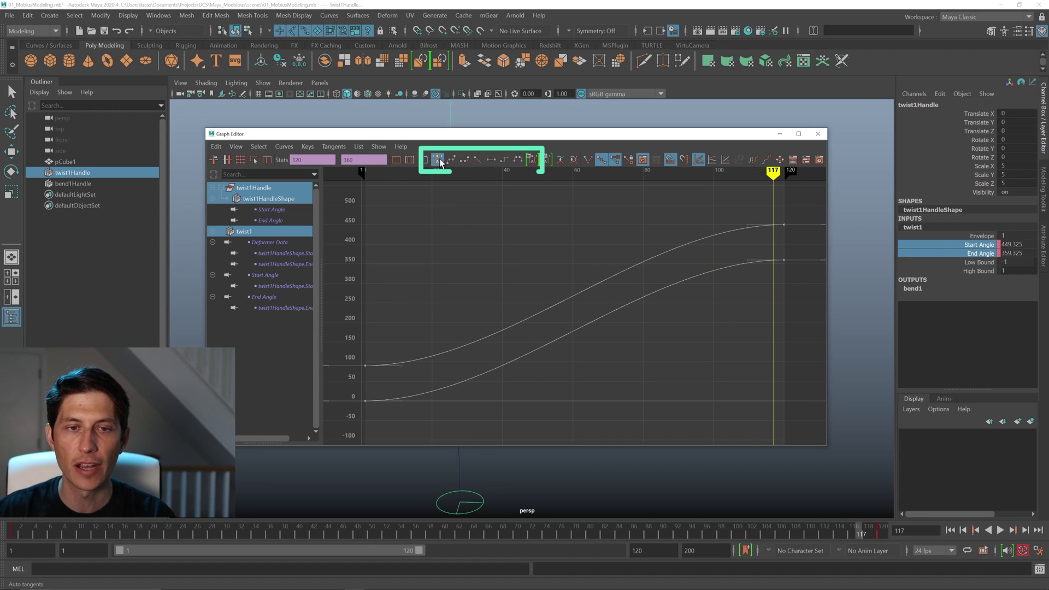
{"action": "left_click", "coordinate": [478, 161]}
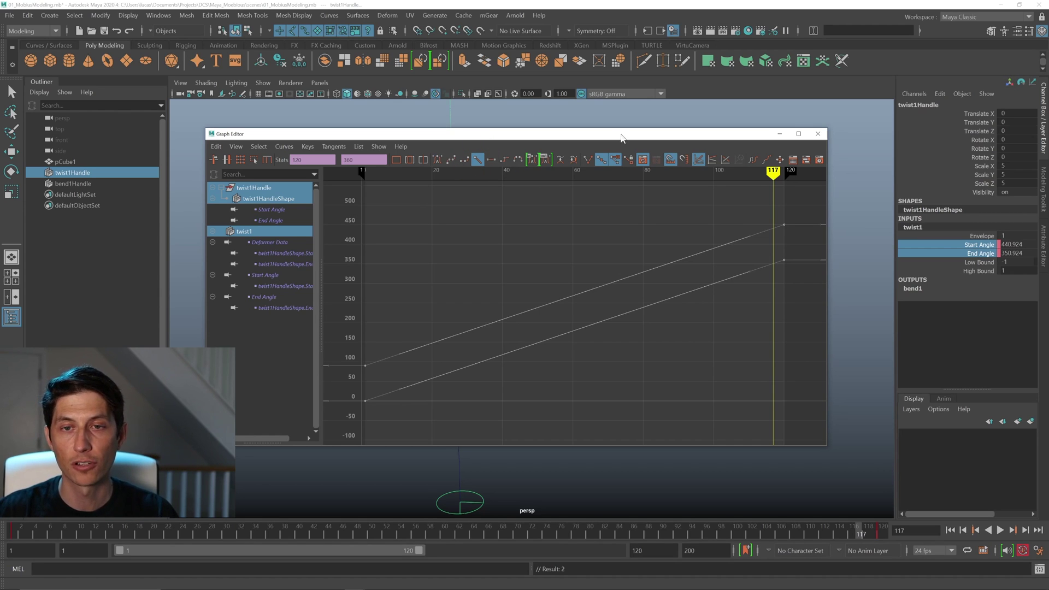
Step: Move the Graph Editor aside, return to frame 1 and play the constant-speed twist
{"action": "left_click_drag", "start_coordinate": [727, 139], "coordinate": [0, 164]}
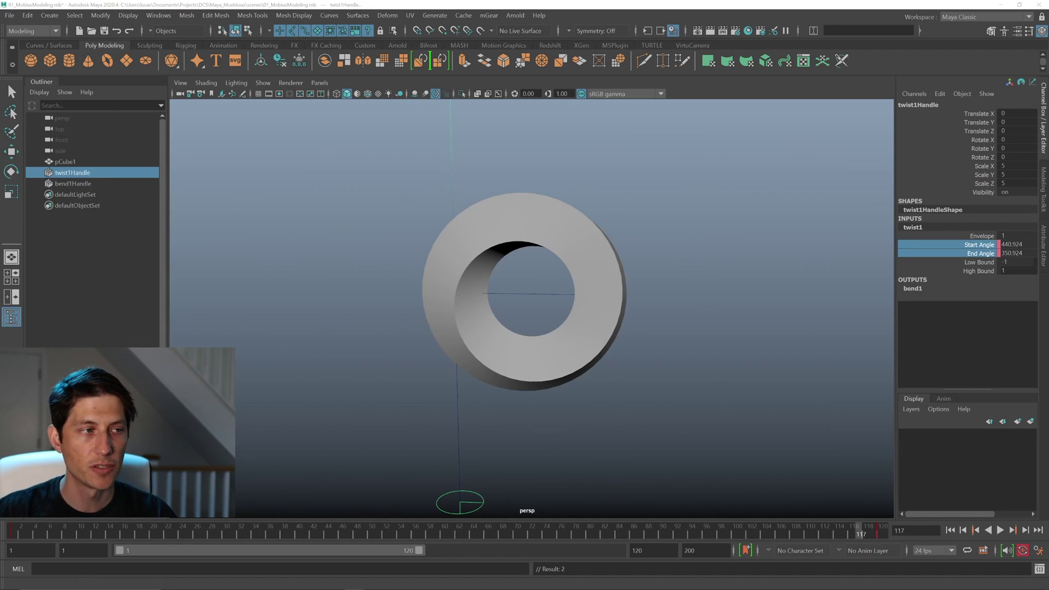
{"action": "left_click_drag", "start_coordinate": [19, 530], "coordinate": [9, 537]}
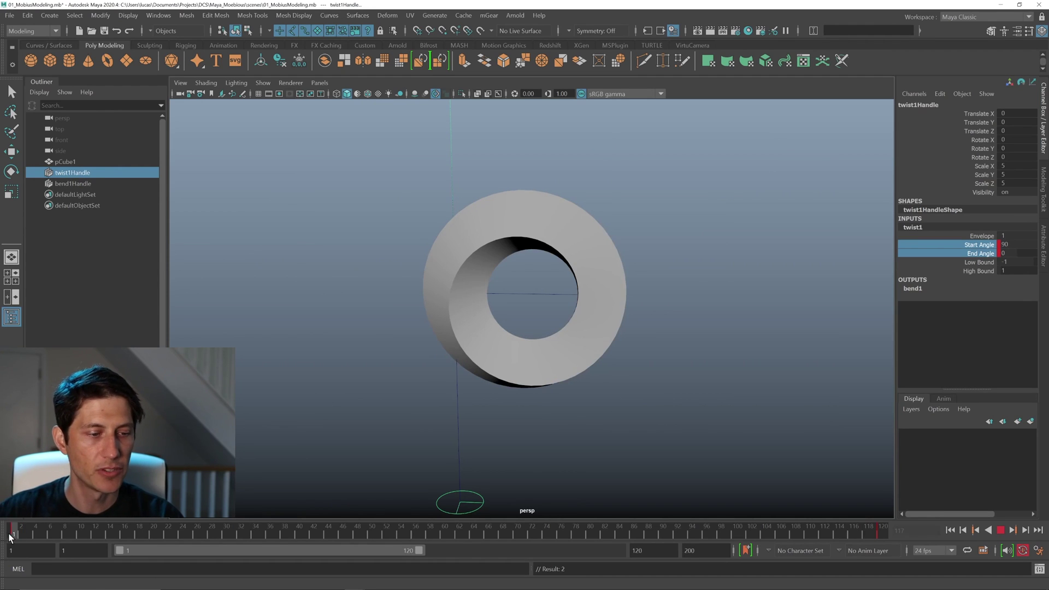
{"action": "key", "text": "alt+v"}
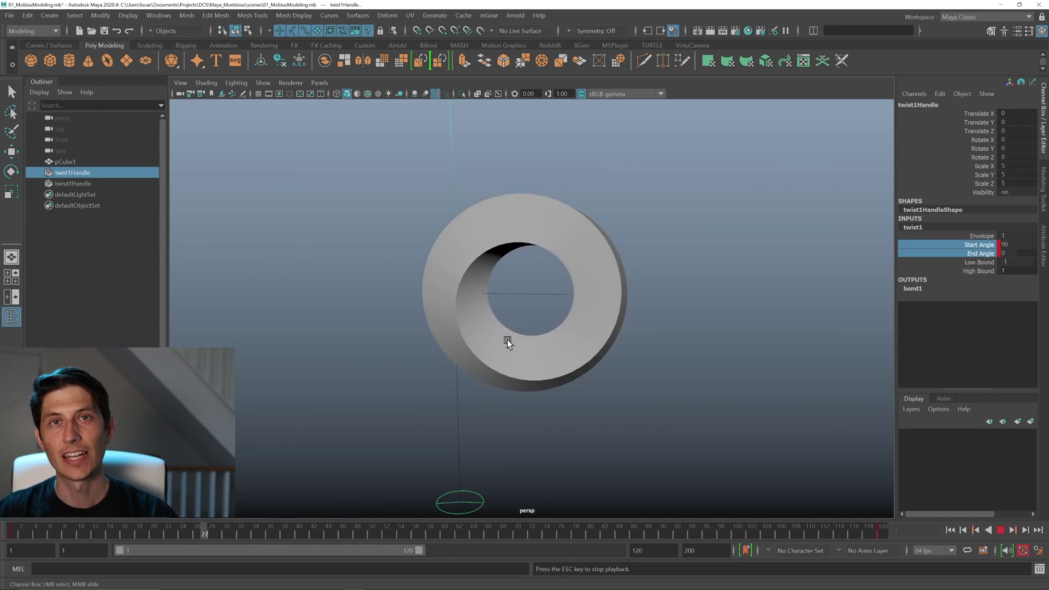